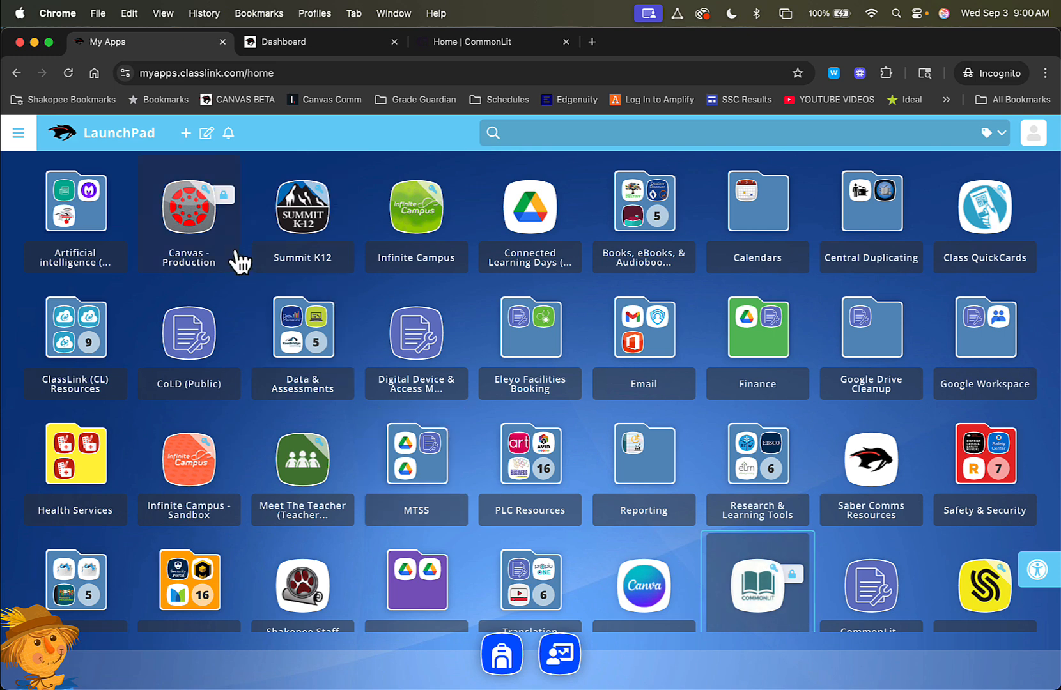
Add the Canvas - Production and CommonLit apps to the LaunchPad favorites.
{"action": "right_click", "coordinate": [208, 228]}
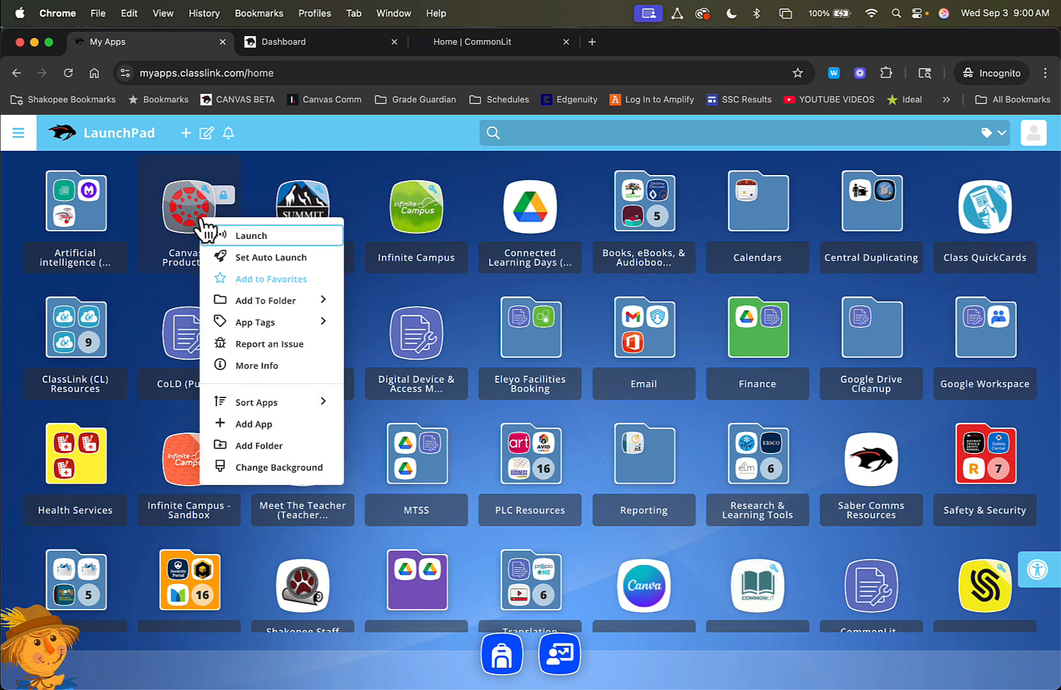
{"action": "left_click", "coordinate": [253, 281]}
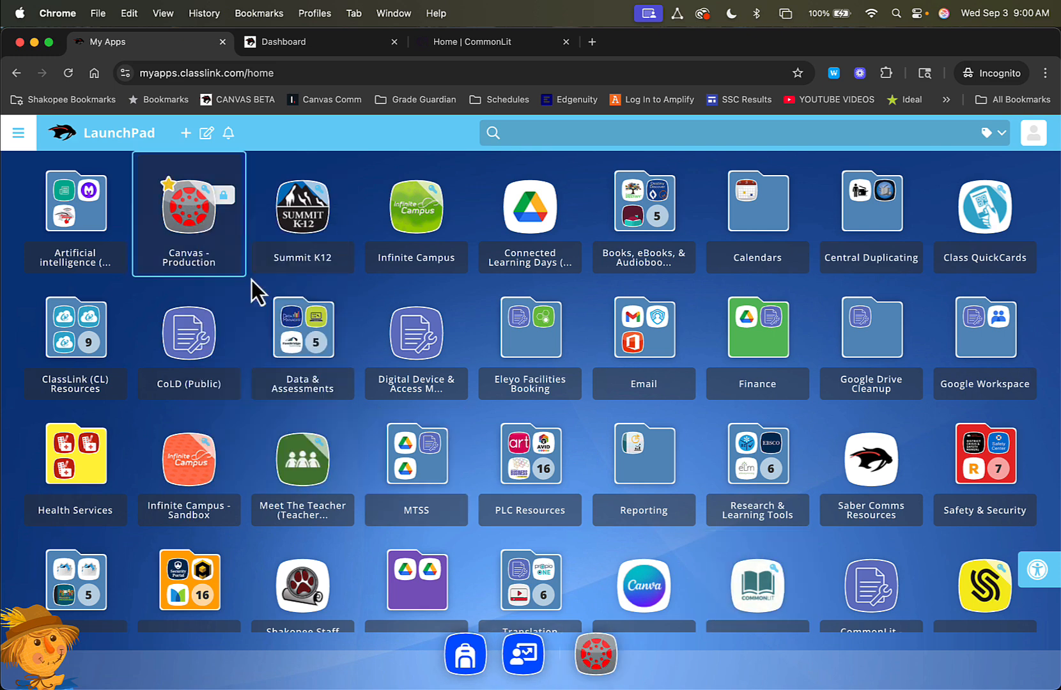
{"action": "scroll", "coordinate": [540, 329], "scroll_direction": "down", "scroll_amount": 3}
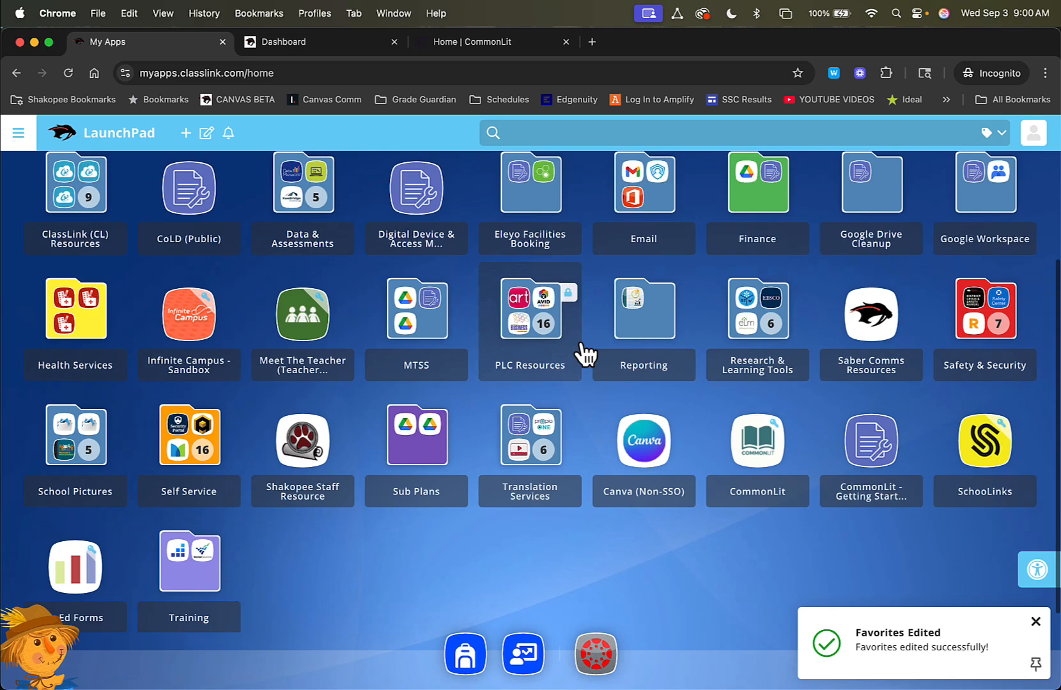
{"action": "right_click", "coordinate": [745, 449]}
{"action": "left_click", "coordinate": [799, 235]}
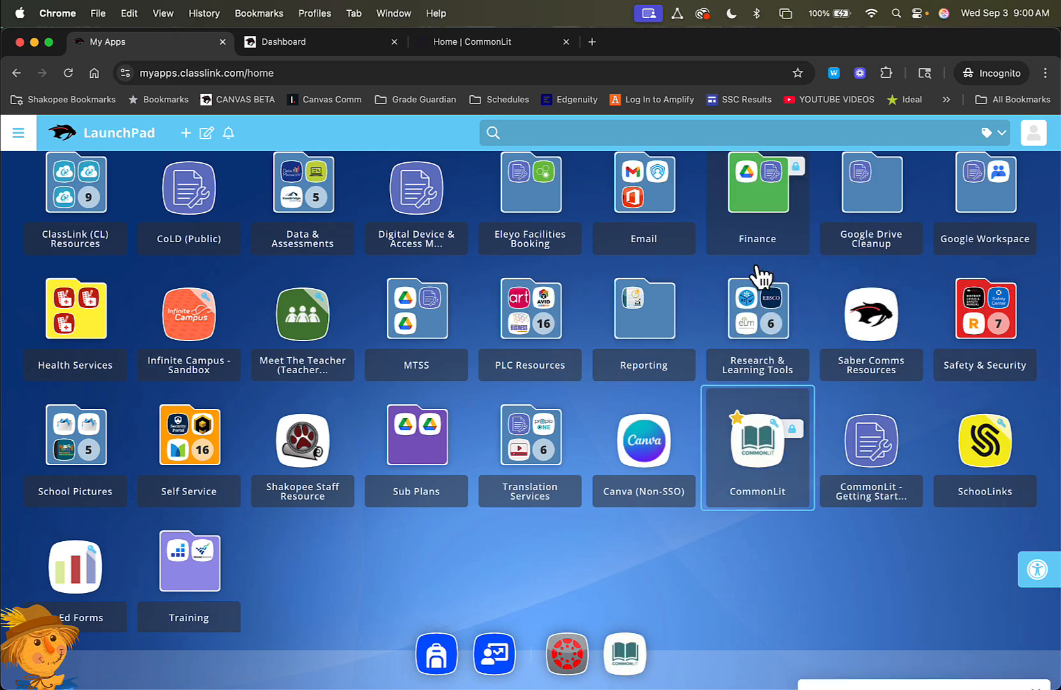
{"action": "scroll", "coordinate": [608, 536], "scroll_direction": "up", "scroll_amount": 3}
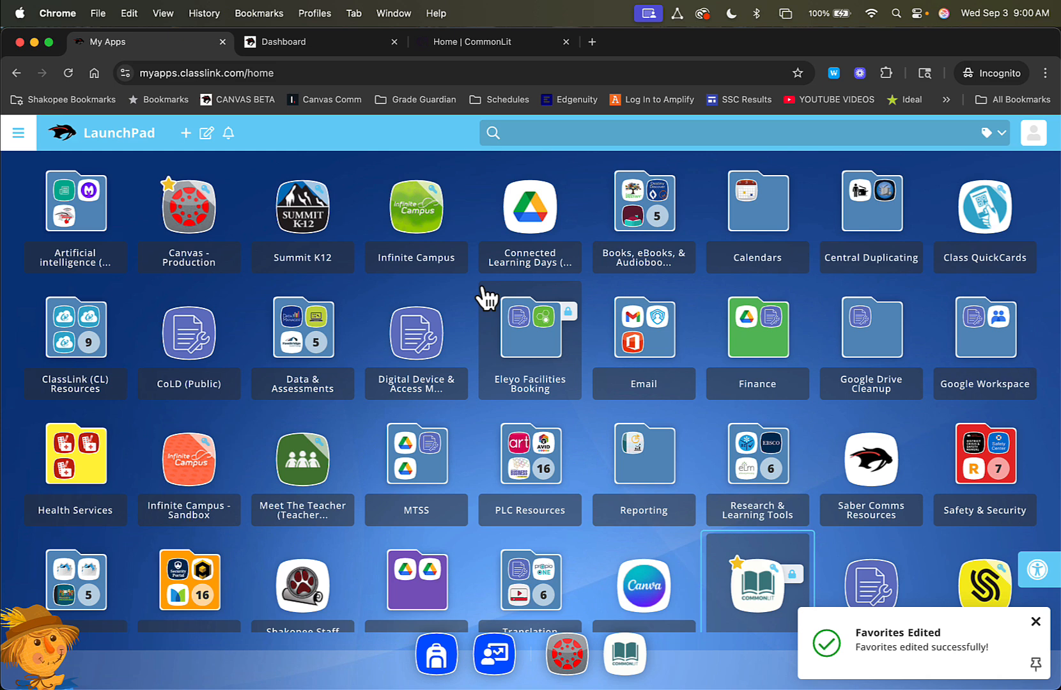
{"action": "scroll", "coordinate": [486, 296], "scroll_direction": "down", "scroll_amount": 2}
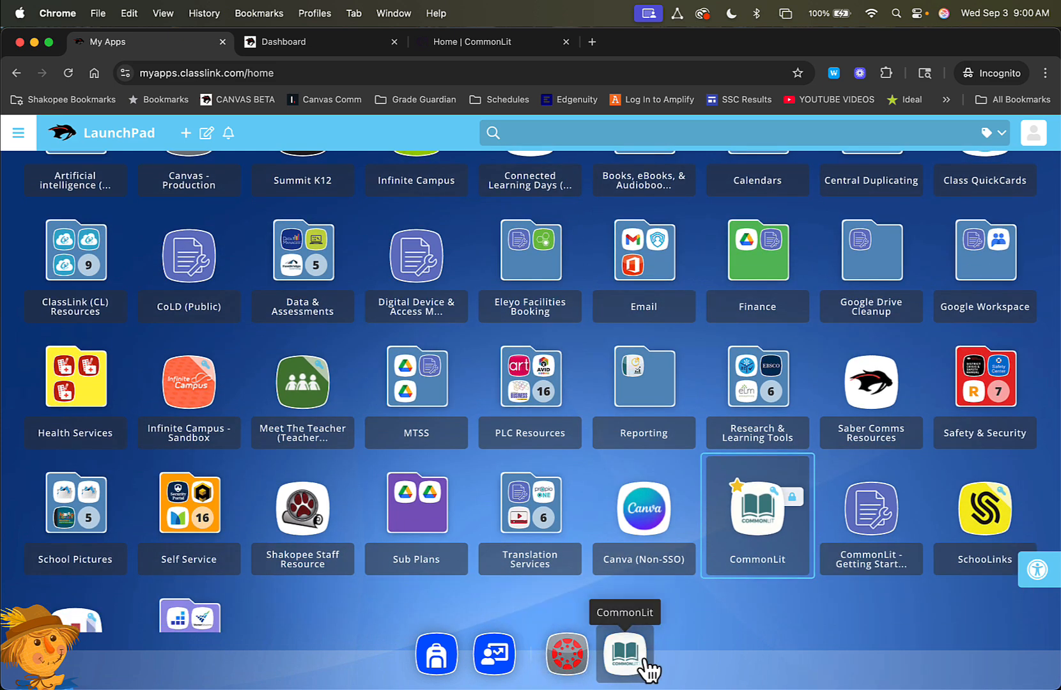
Switch to the Canvas dashboard and open the modules of the published English 9-A Q1 2025 course.
{"action": "left_click", "coordinate": [306, 48]}
{"action": "left_click", "coordinate": [451, 46]}
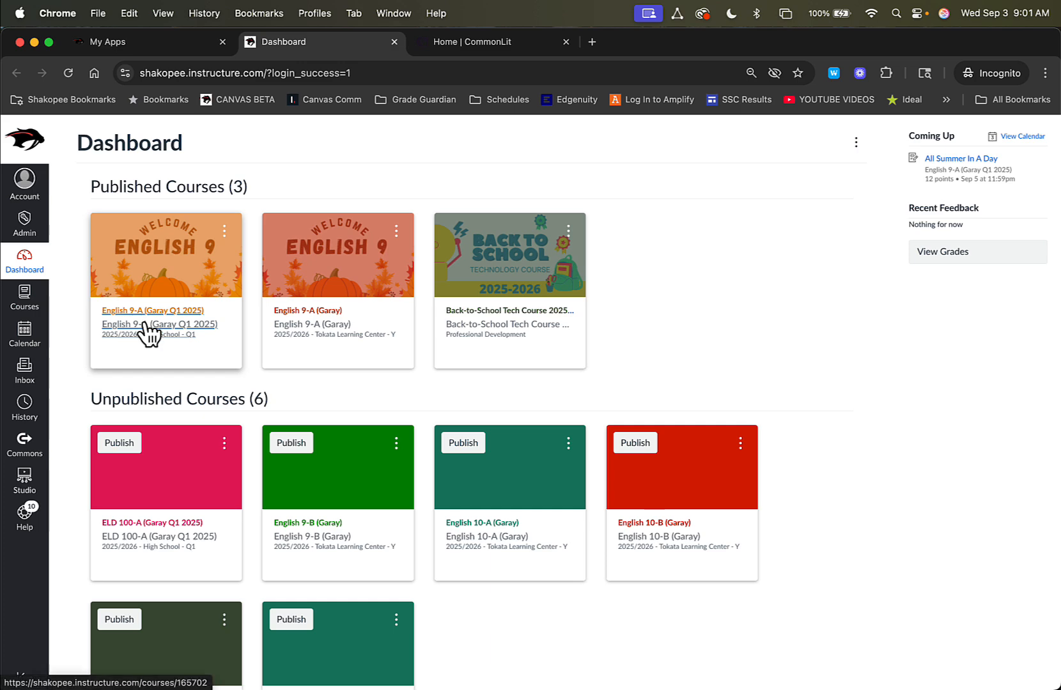
{"action": "left_click", "coordinate": [175, 317]}
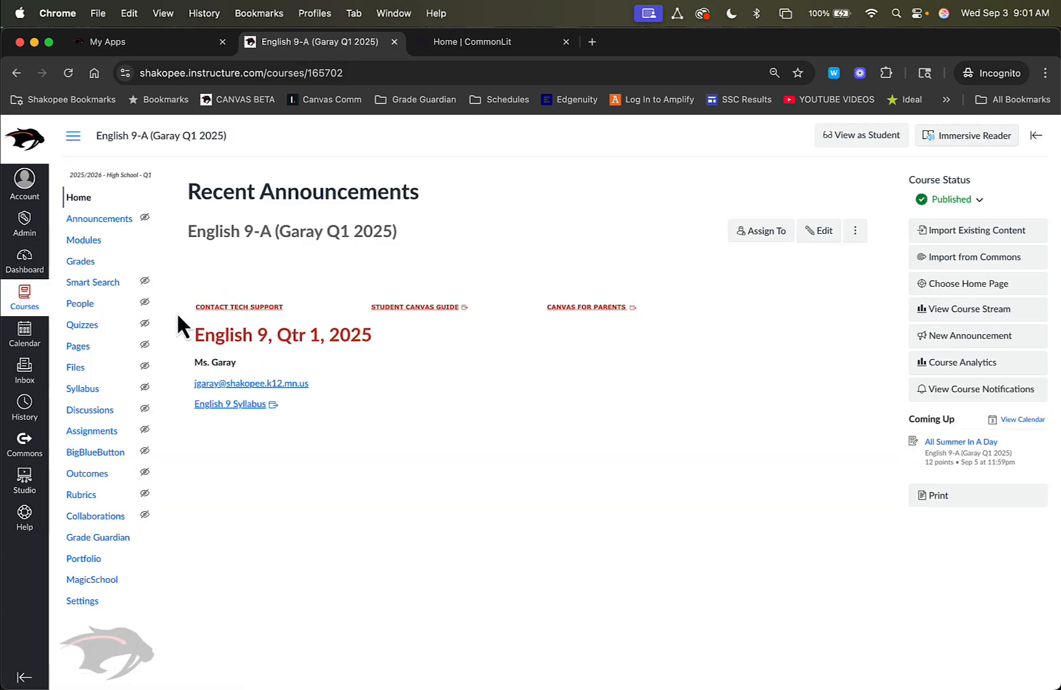
{"action": "left_click", "coordinate": [95, 240]}
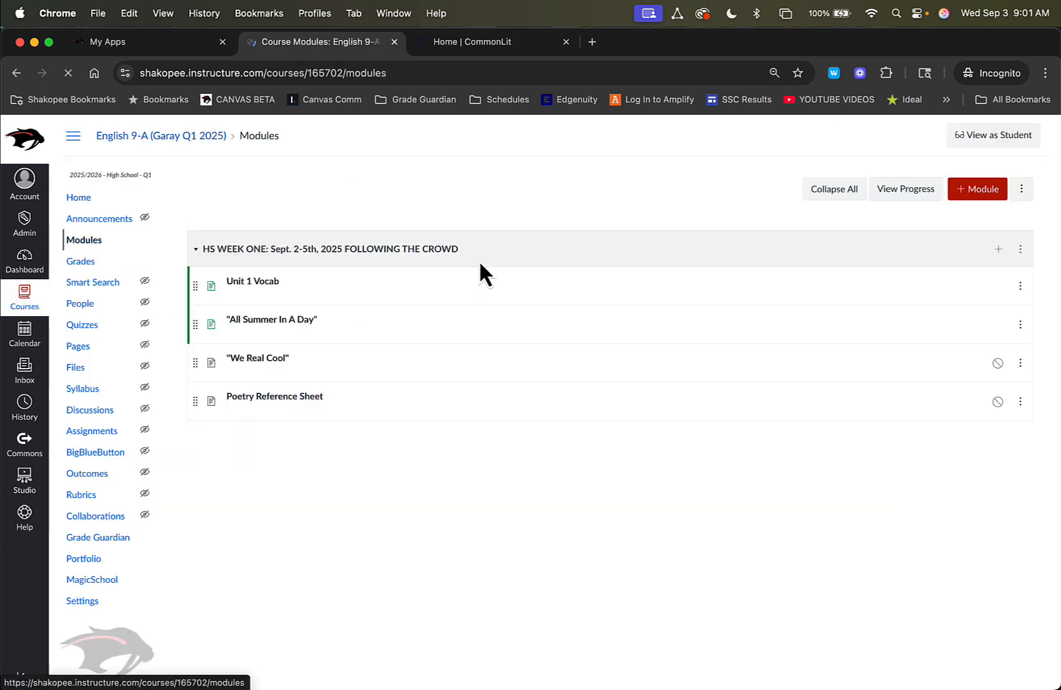
Create an assignment named CommonLit in the HS WEEK ONE module and open it for editing.
{"action": "left_click", "coordinate": [998, 249]}
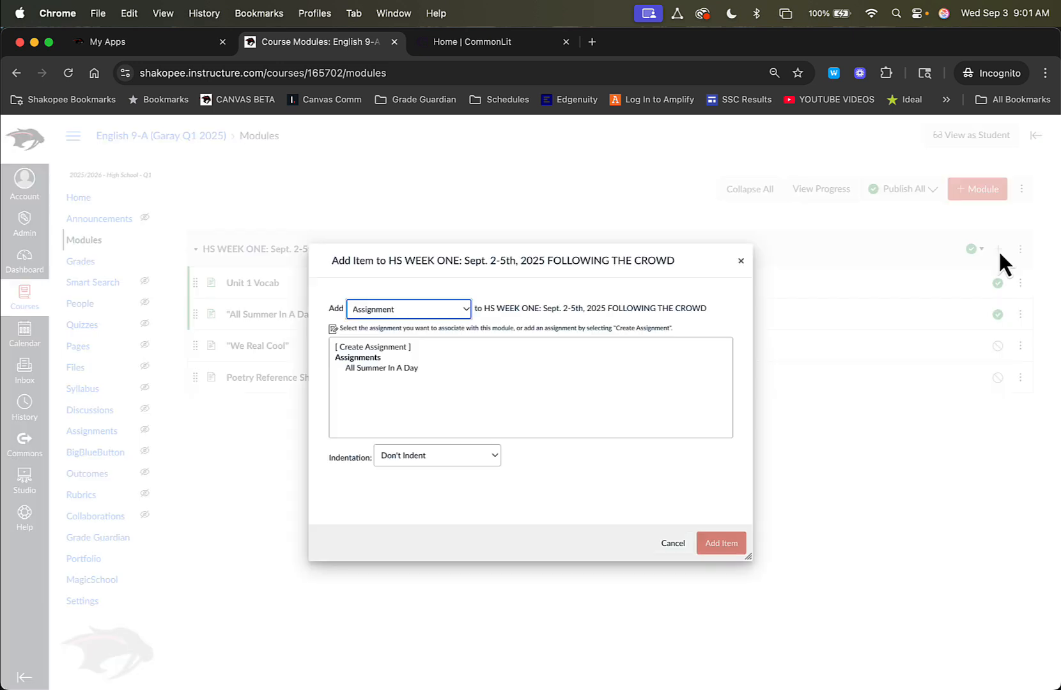
{"action": "left_click", "coordinate": [370, 347]}
{"action": "left_click", "coordinate": [409, 459]}
{"action": "type", "text": "CommonLit"}
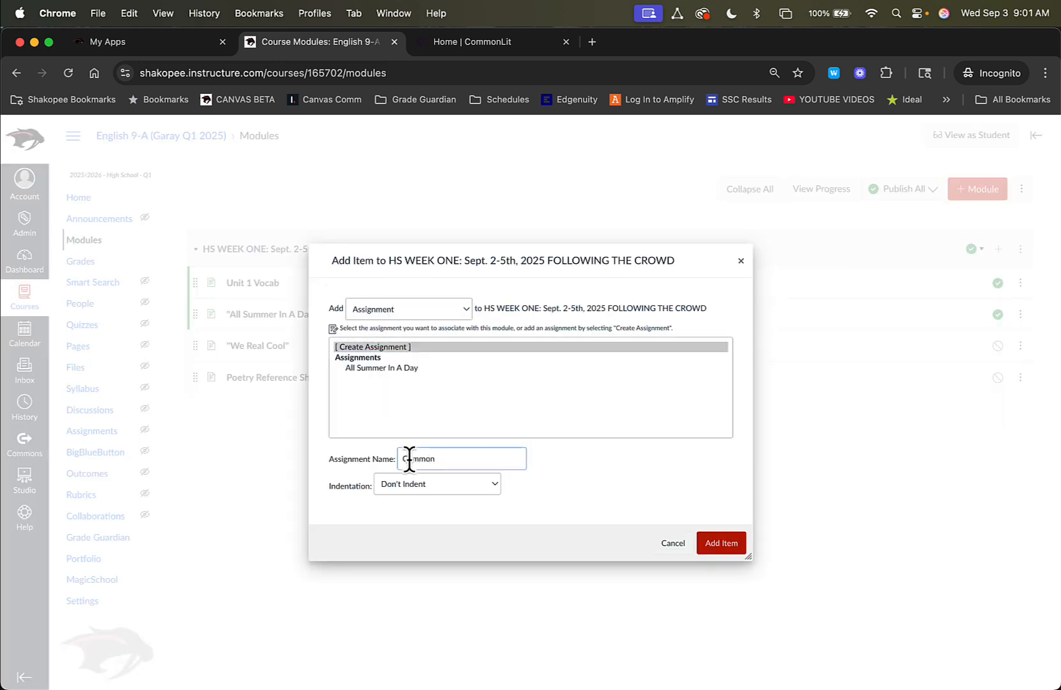
{"action": "left_click", "coordinate": [722, 544]}
{"action": "left_click", "coordinate": [329, 412]}
{"action": "left_click", "coordinate": [819, 189]}
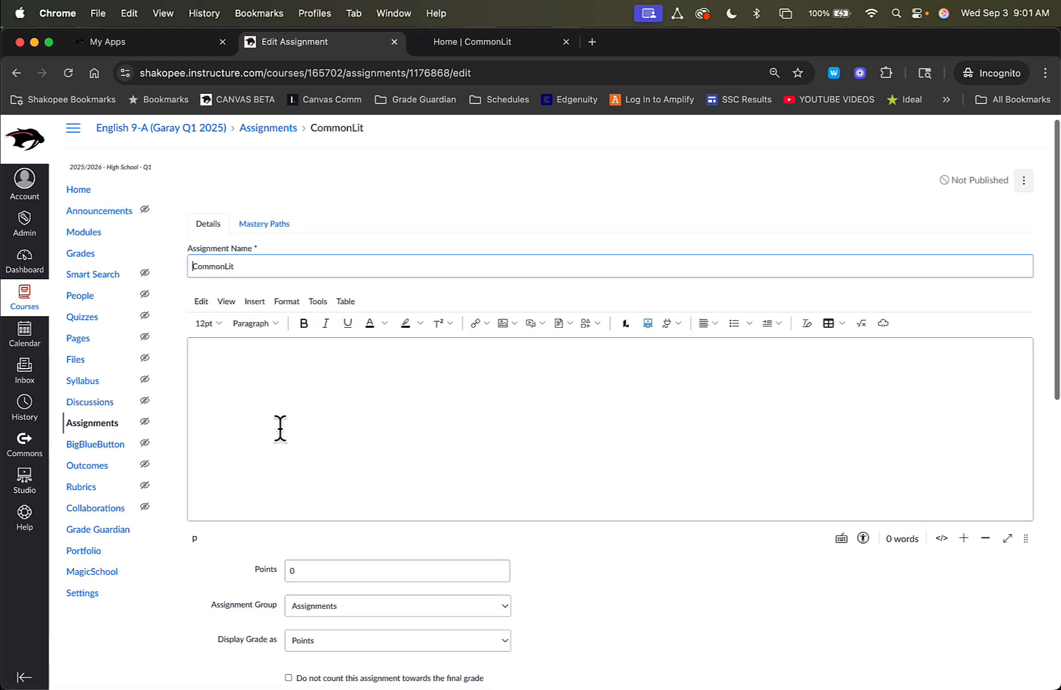
Set the assignment's submission type to External Tool and choose CommonLit as the tool.
{"action": "scroll", "coordinate": [315, 432], "scroll_direction": "down", "scroll_amount": 5}
{"action": "scroll", "coordinate": [230, 431], "scroll_direction": "down", "scroll_amount": 4}
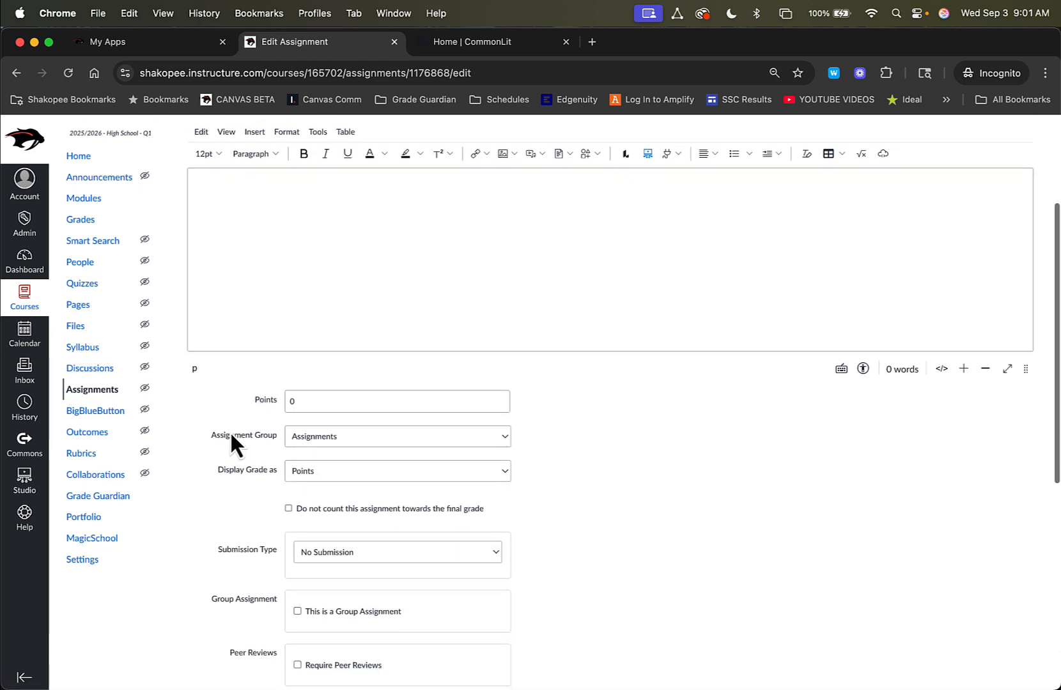
{"action": "scroll", "coordinate": [298, 434], "scroll_direction": "down", "scroll_amount": 3}
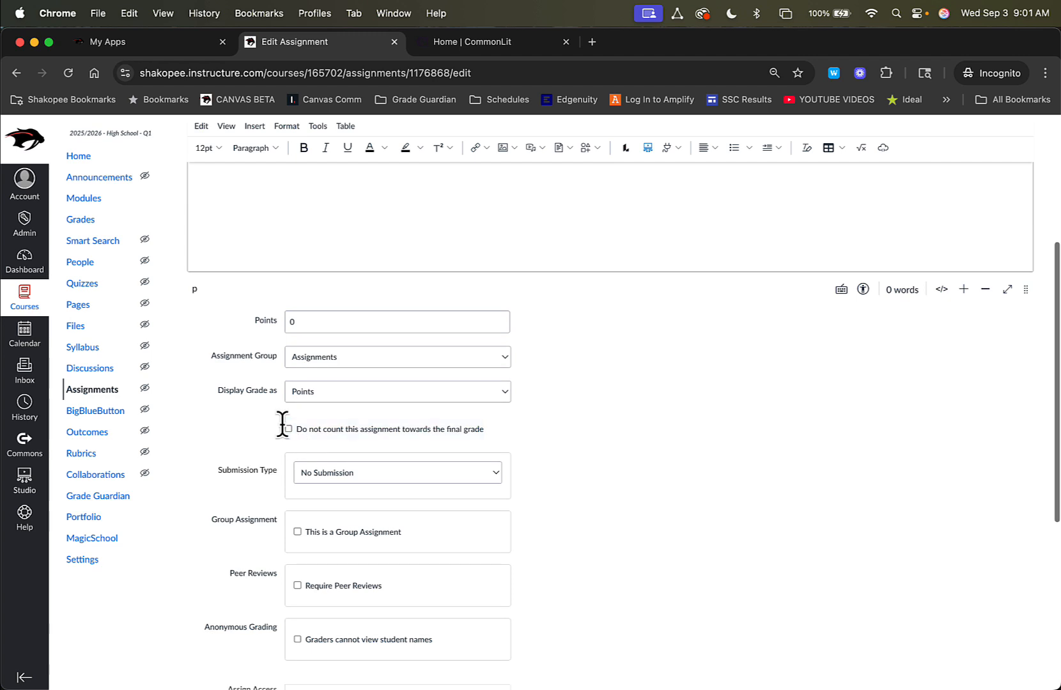
{"action": "left_click", "coordinate": [323, 401]}
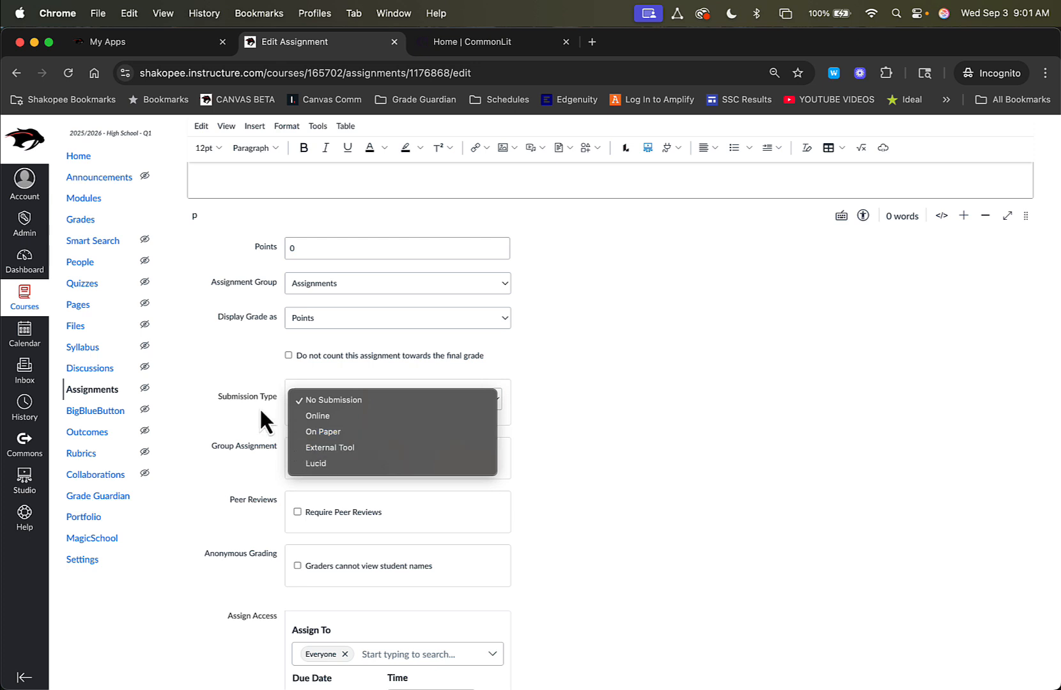
{"action": "left_click", "coordinate": [324, 449]}
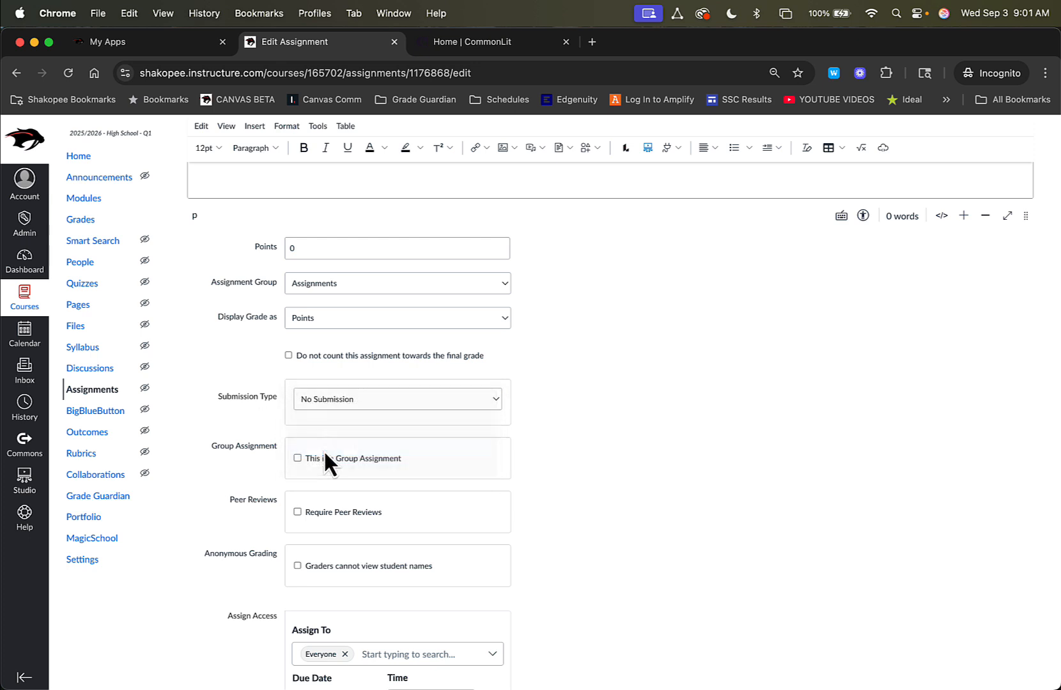
{"action": "left_click", "coordinate": [487, 478]}
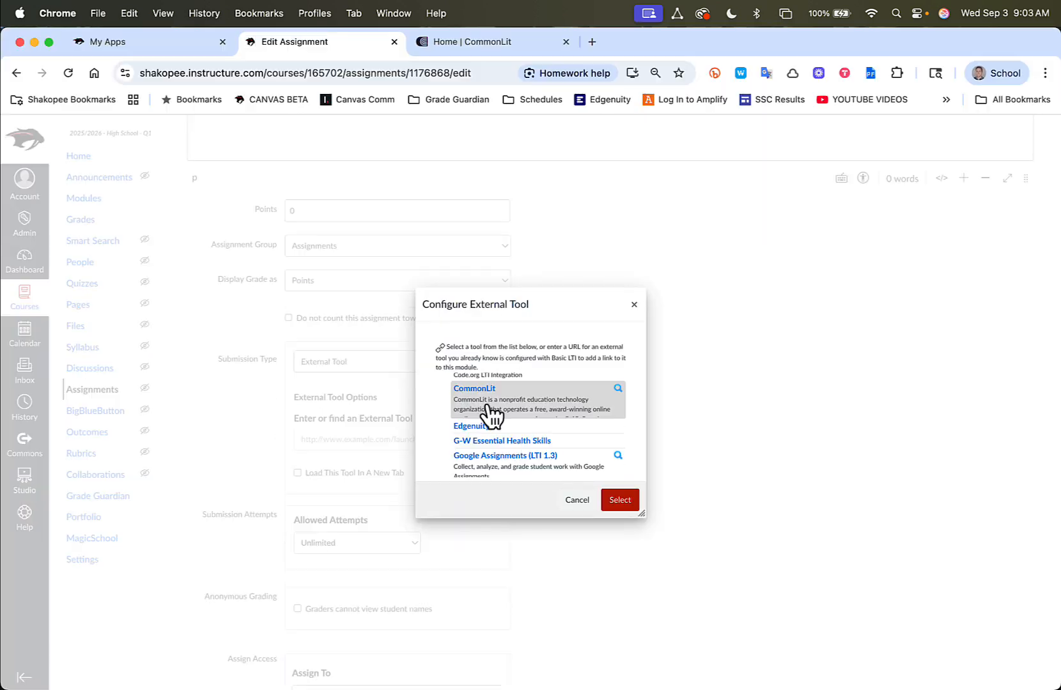
{"action": "left_click", "coordinate": [489, 409]}
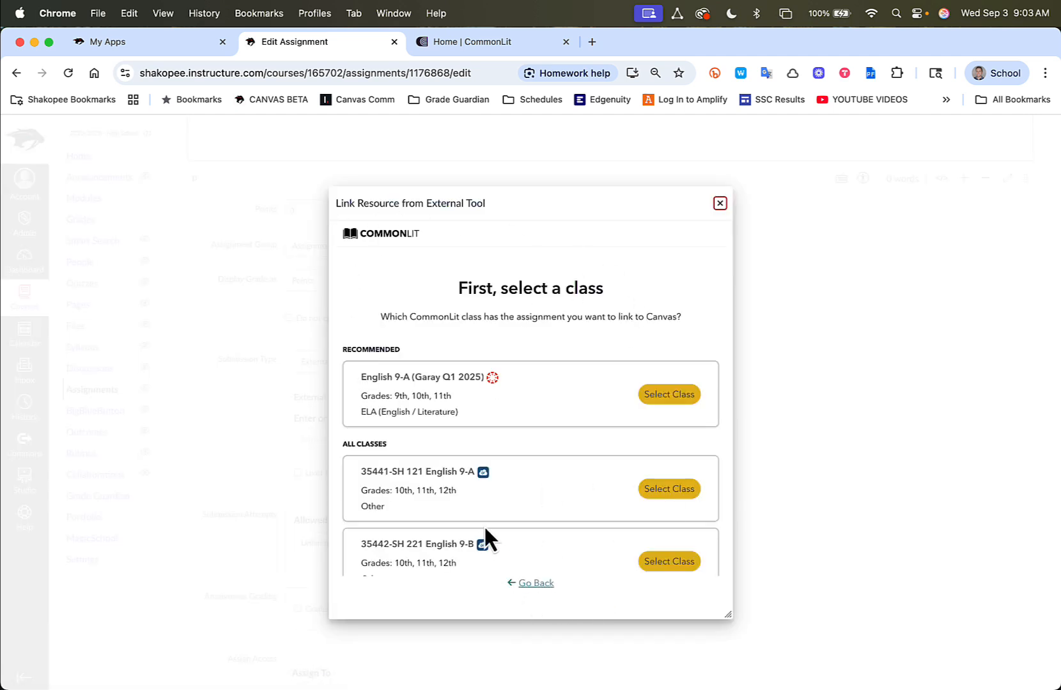
Review the CommonLit class list and select the recommended English 9-A Q1 2025 class linked to Canvas.
{"action": "double_click", "coordinate": [344, 347]}
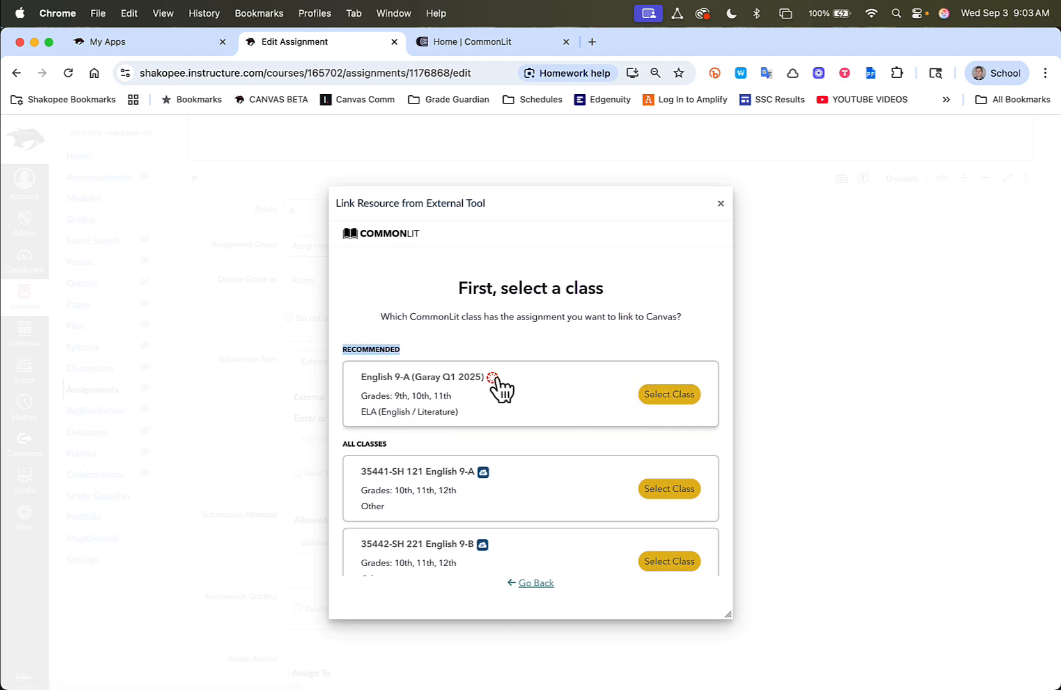
{"action": "scroll", "coordinate": [483, 466], "scroll_direction": "down", "scroll_amount": 3}
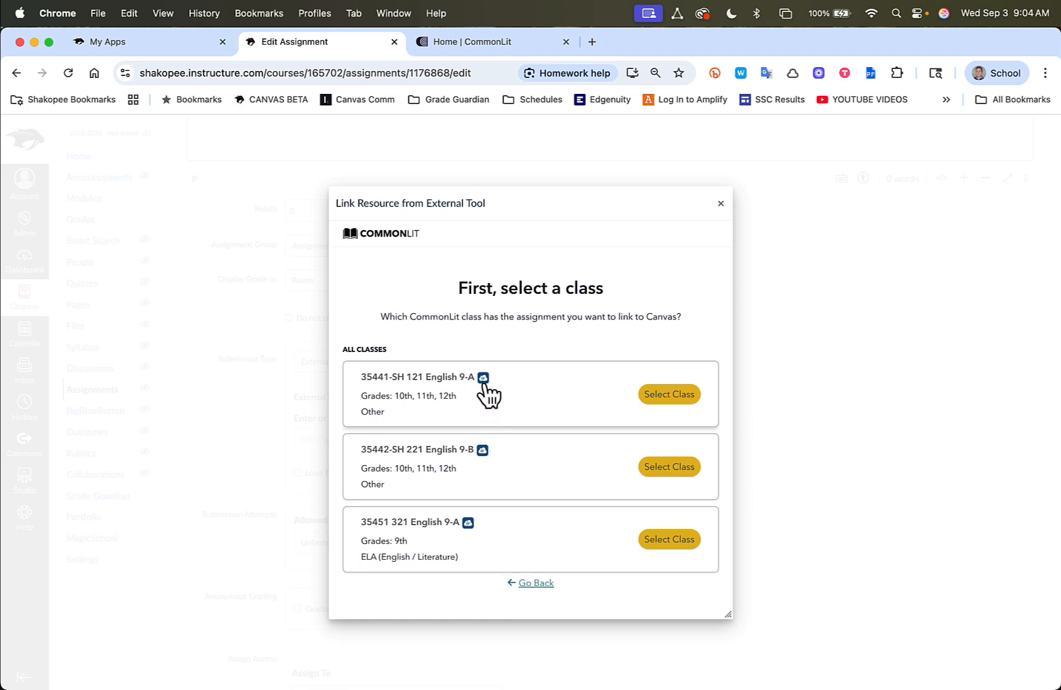
{"action": "scroll", "coordinate": [484, 387], "scroll_direction": "down", "scroll_amount": 5}
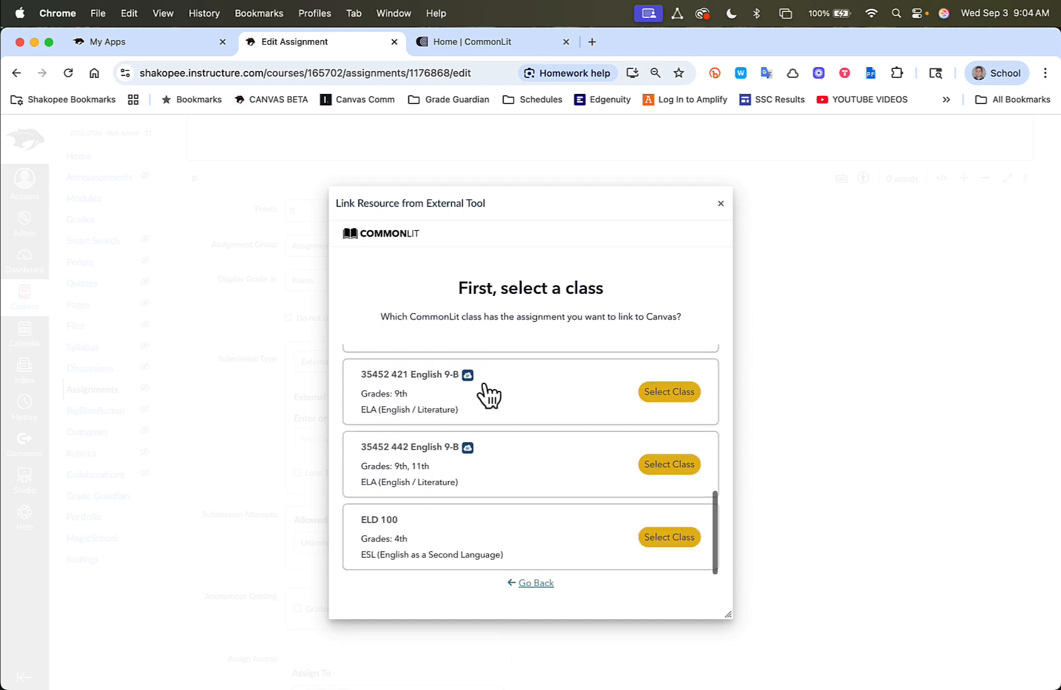
{"action": "scroll", "coordinate": [489, 396], "scroll_direction": "down", "scroll_amount": 1}
{"action": "scroll", "coordinate": [489, 396], "scroll_direction": "up", "scroll_amount": 10}
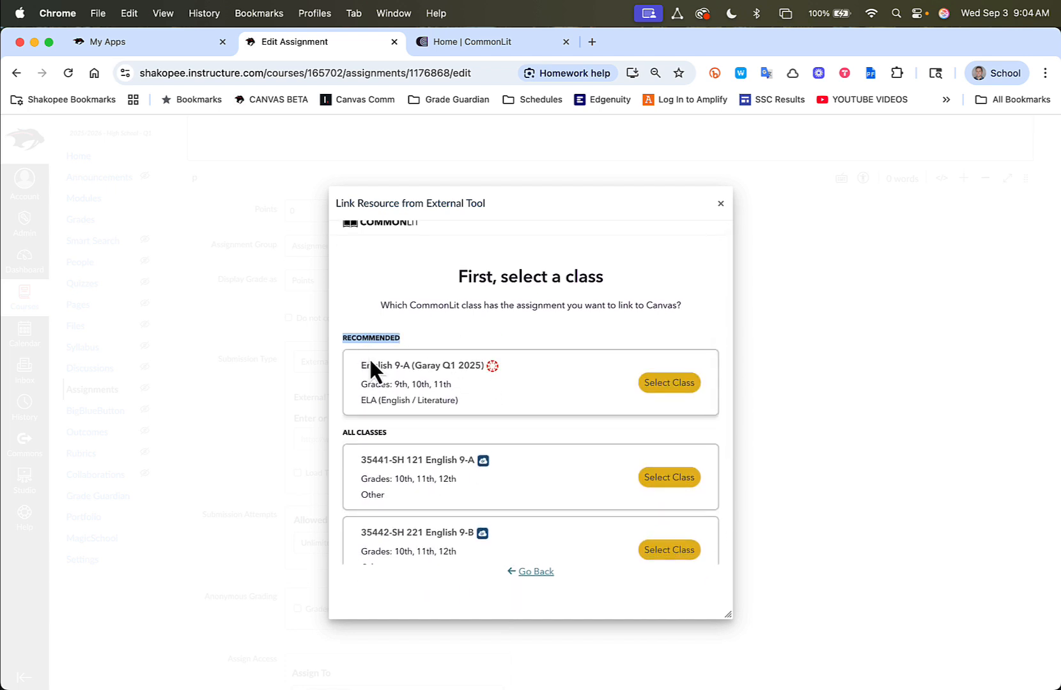
{"action": "left_click", "coordinate": [527, 334]}
{"action": "left_click", "coordinate": [669, 384]}
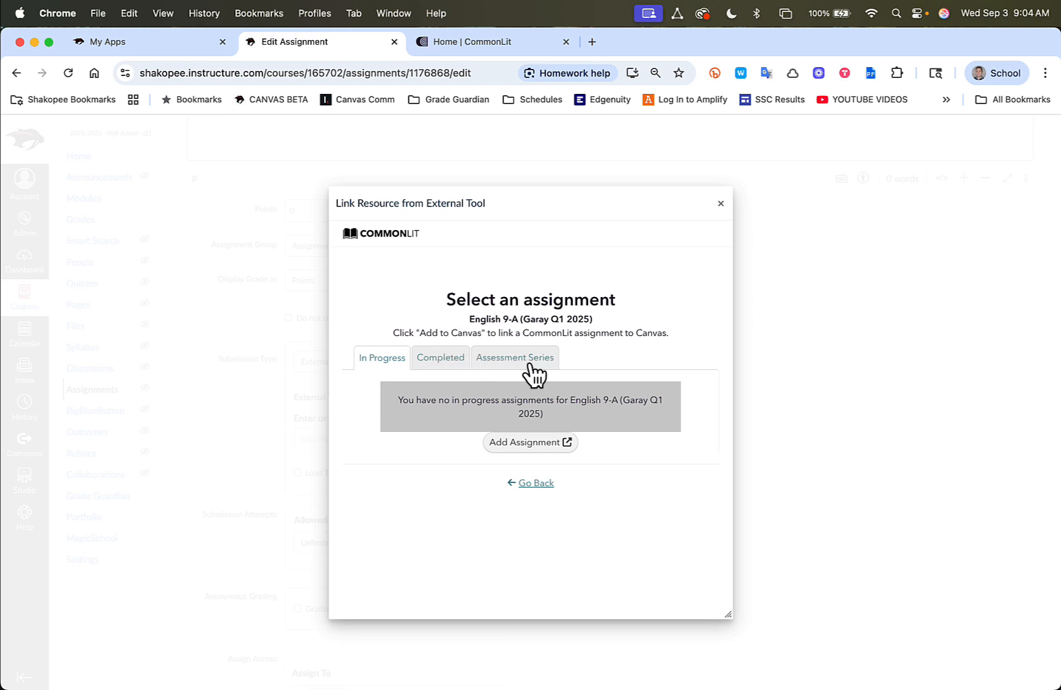
Add a new CommonLit assignment by opening "The Lottery" from the Grade 9 text library and starting to assign it.
{"action": "left_click", "coordinate": [526, 442]}
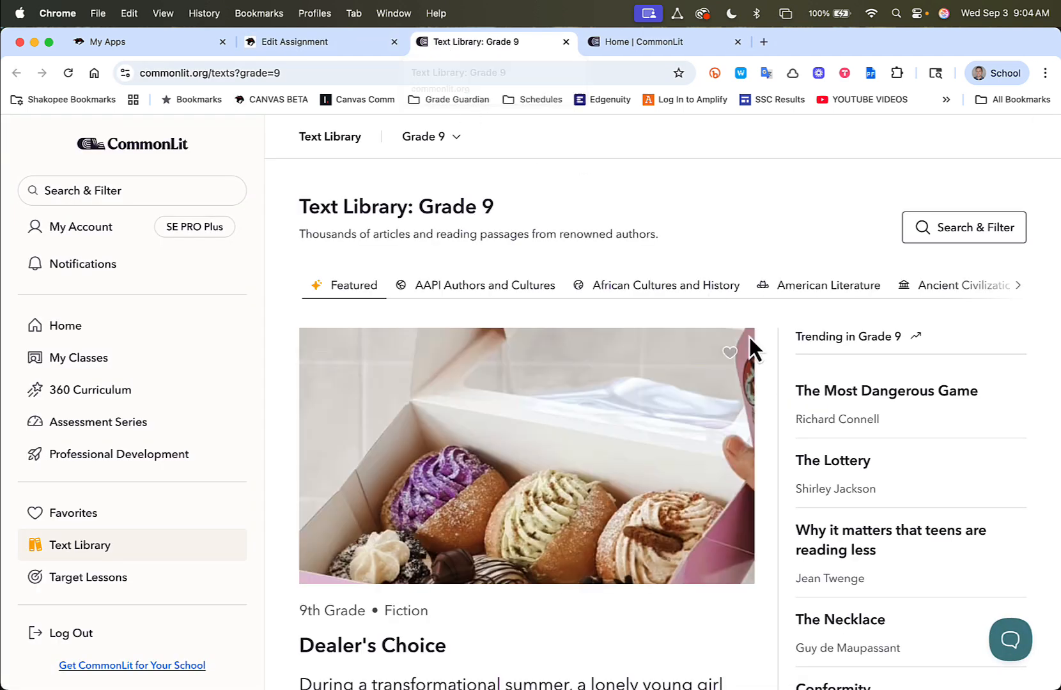
{"action": "left_click", "coordinate": [841, 474]}
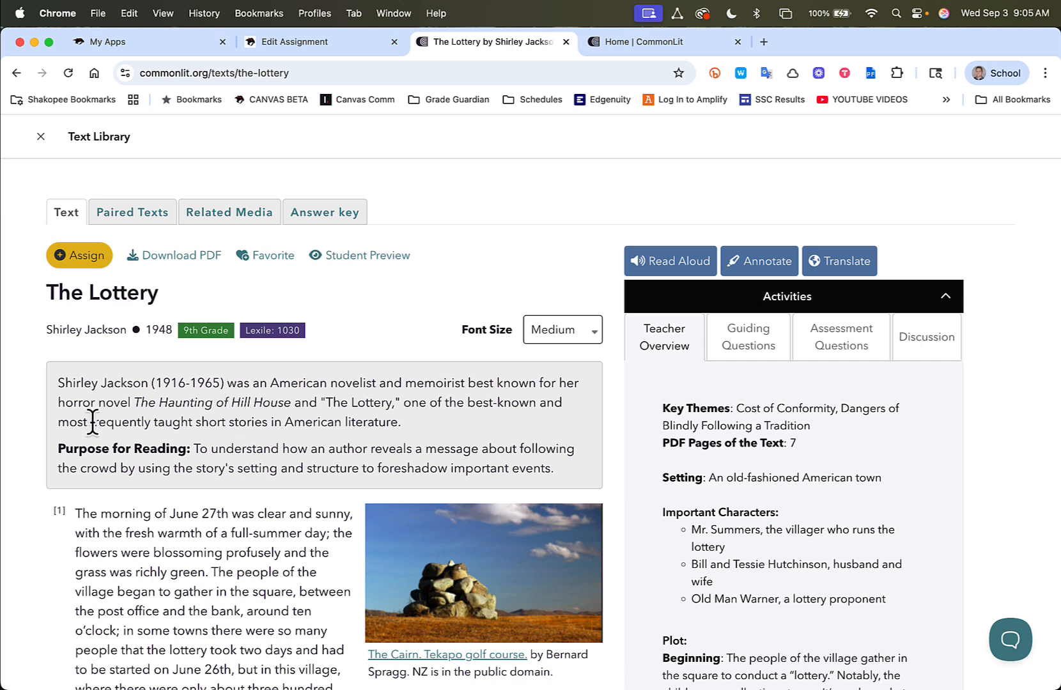
{"action": "left_click", "coordinate": [81, 256]}
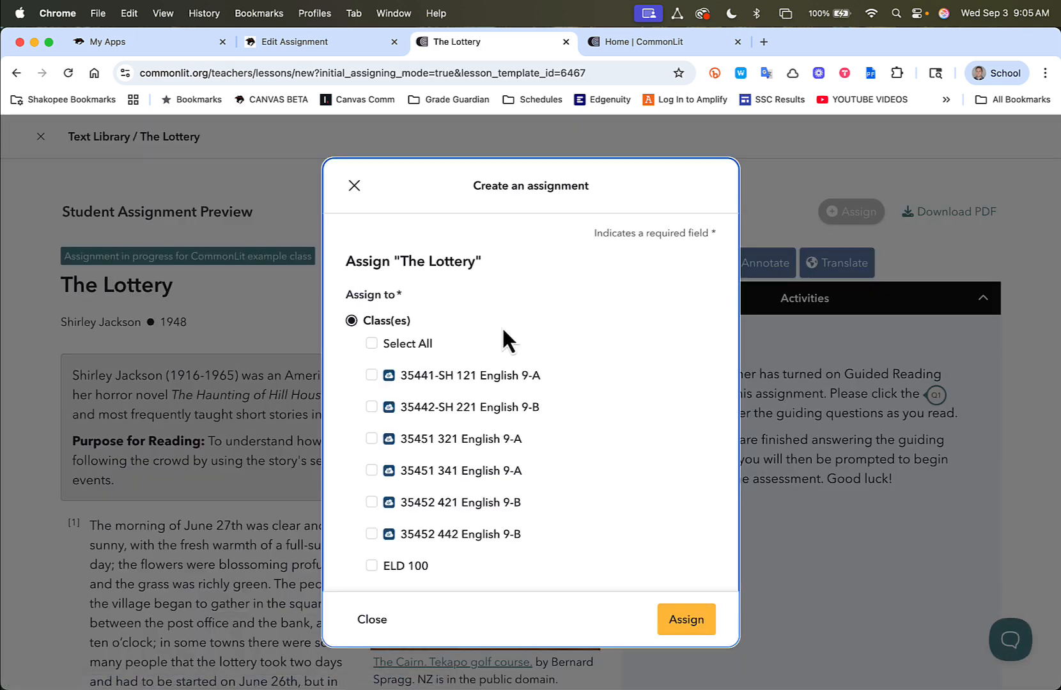
Assign "The Lottery" to the Canvas-linked English 9-A Q1 2025 class.
{"action": "scroll", "coordinate": [501, 329], "scroll_direction": "down", "scroll_amount": 1}
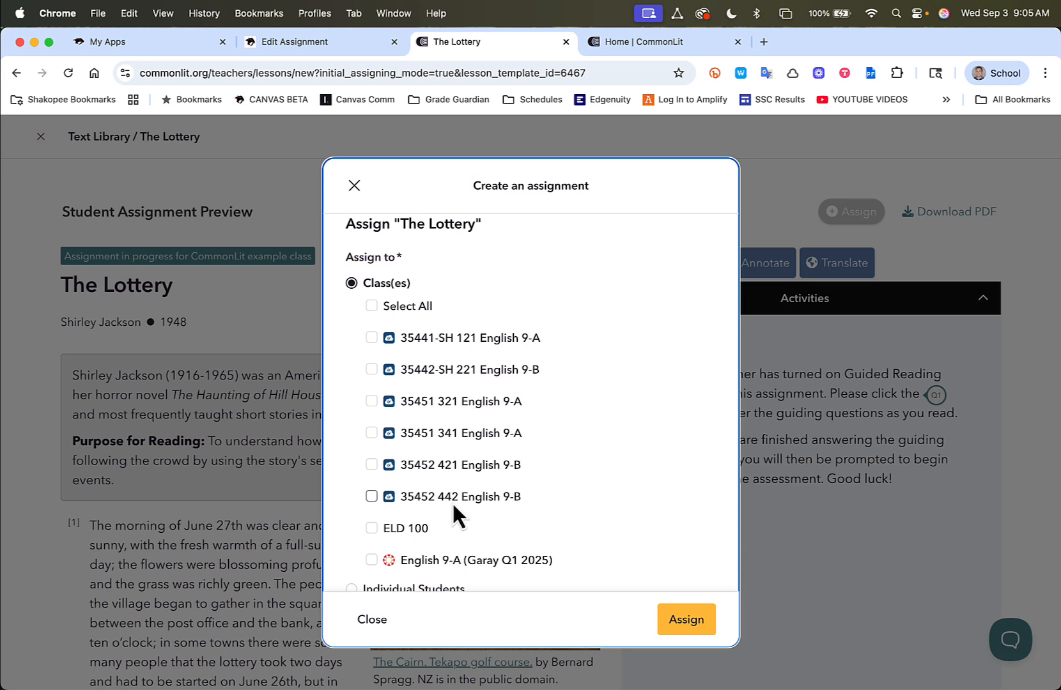
{"action": "scroll", "coordinate": [452, 501], "scroll_direction": "down", "scroll_amount": 2}
{"action": "left_click", "coordinate": [372, 492]}
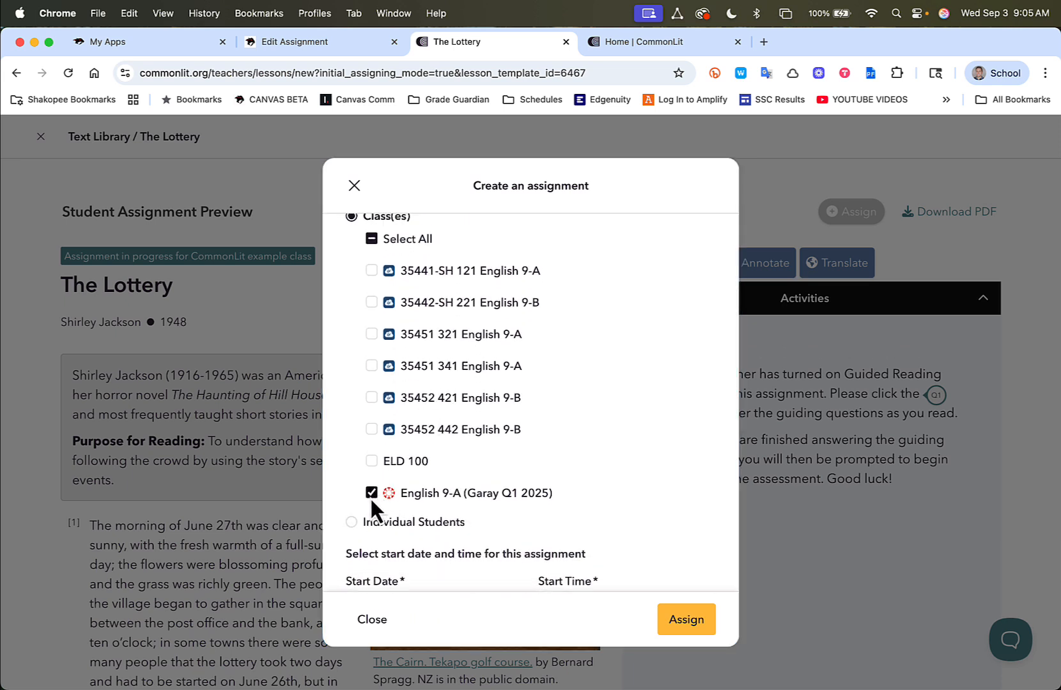
Set the assignment's due date to 09/05/2025 and review the guided reading and assessment question options.
{"action": "scroll", "coordinate": [390, 491], "scroll_direction": "down", "scroll_amount": 8}
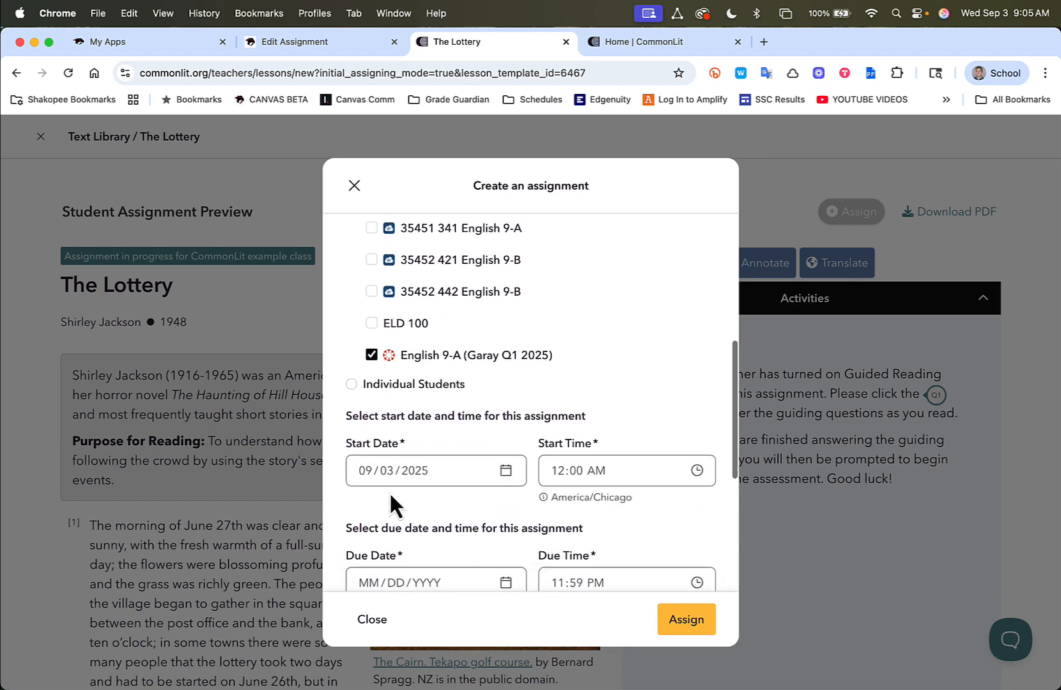
{"action": "scroll", "coordinate": [390, 488], "scroll_direction": "down", "scroll_amount": 1}
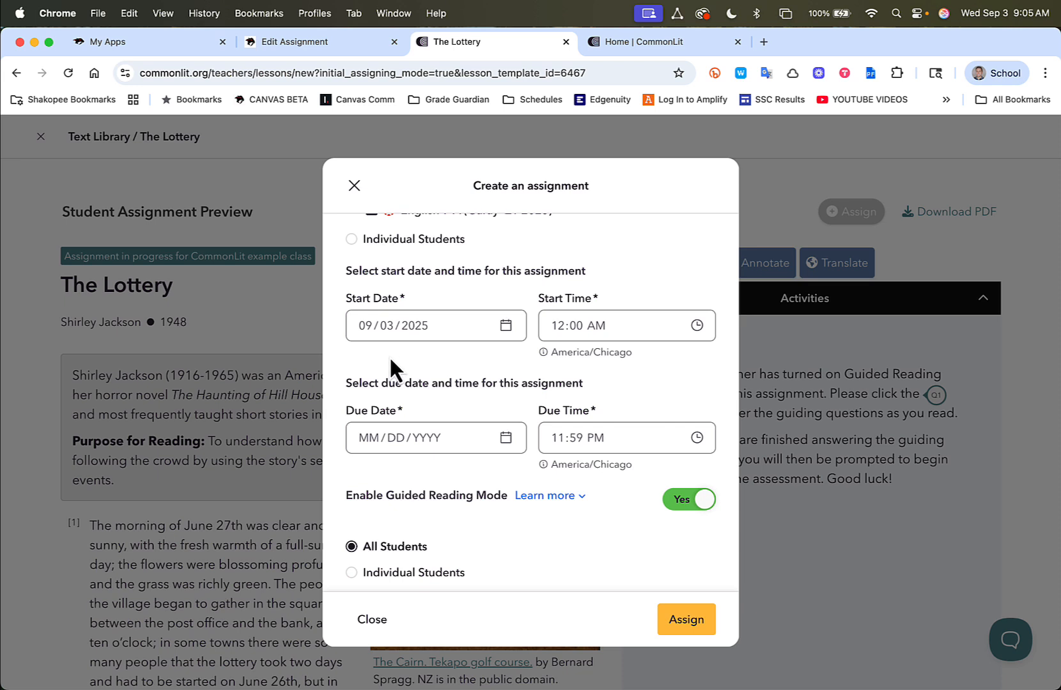
{"action": "left_click", "coordinate": [401, 438]}
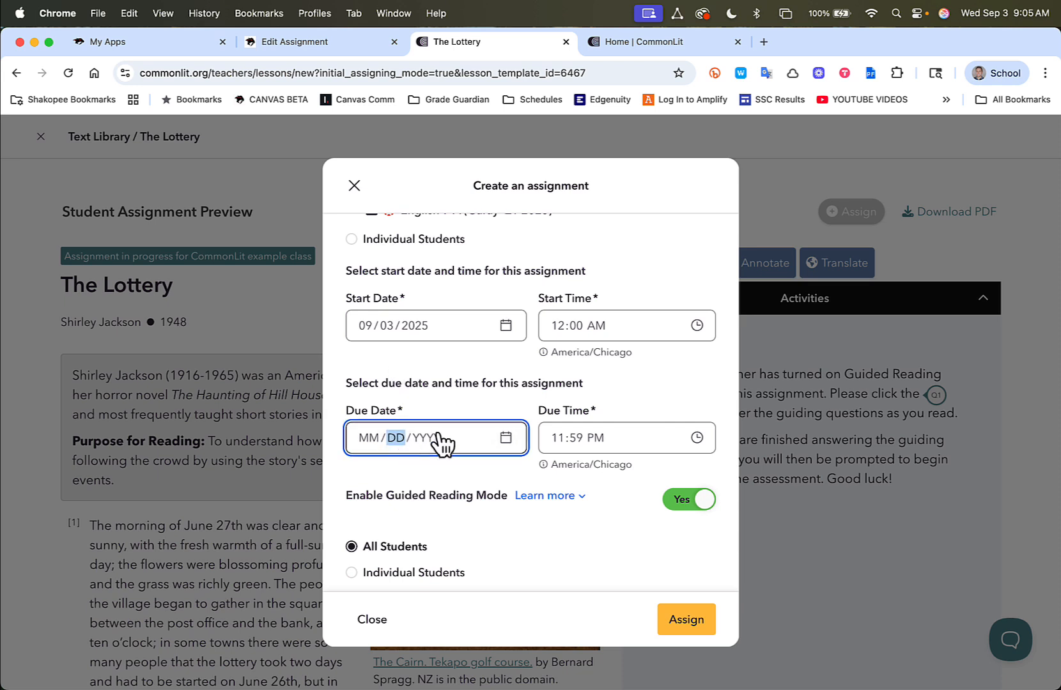
{"action": "left_click", "coordinate": [505, 438]}
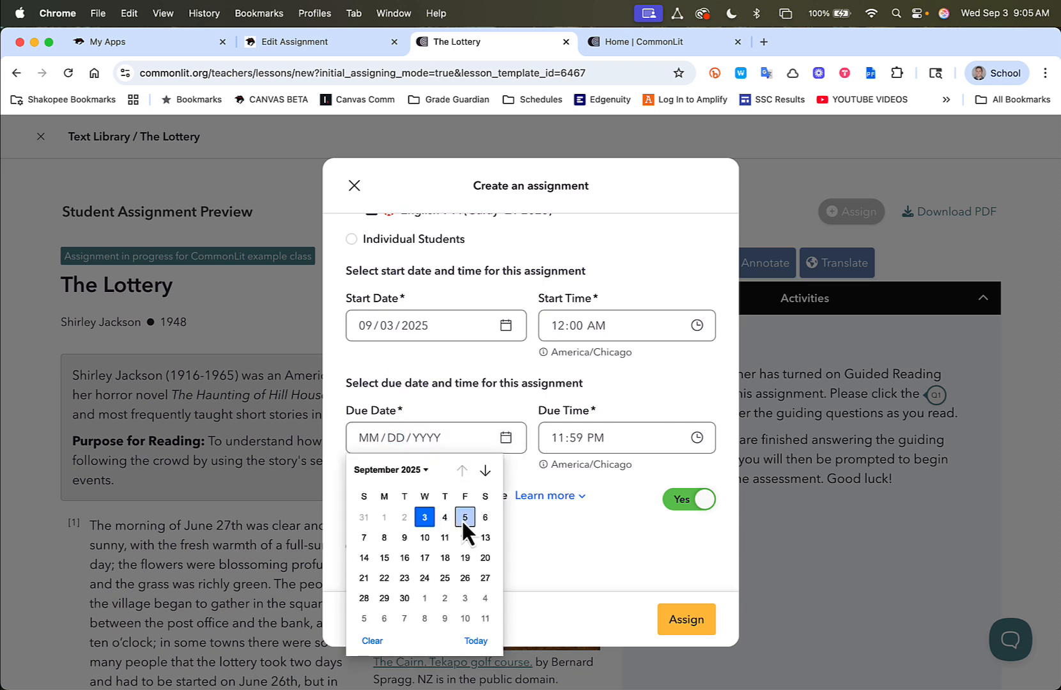
{"action": "left_click", "coordinate": [465, 517]}
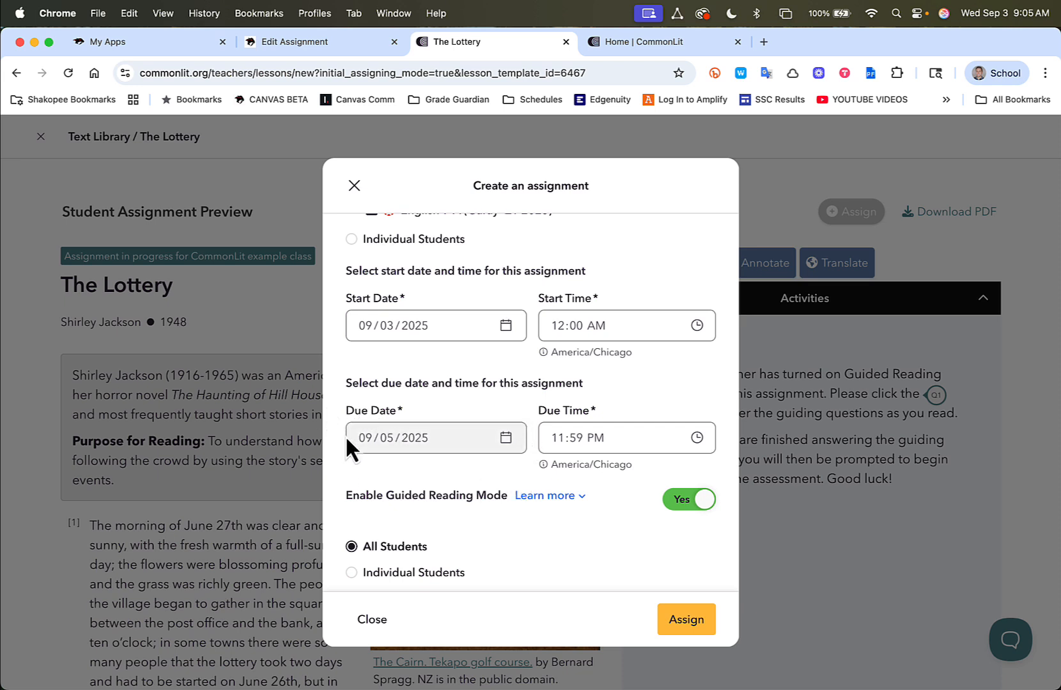
{"action": "mouse_move", "coordinate": [541, 458]}
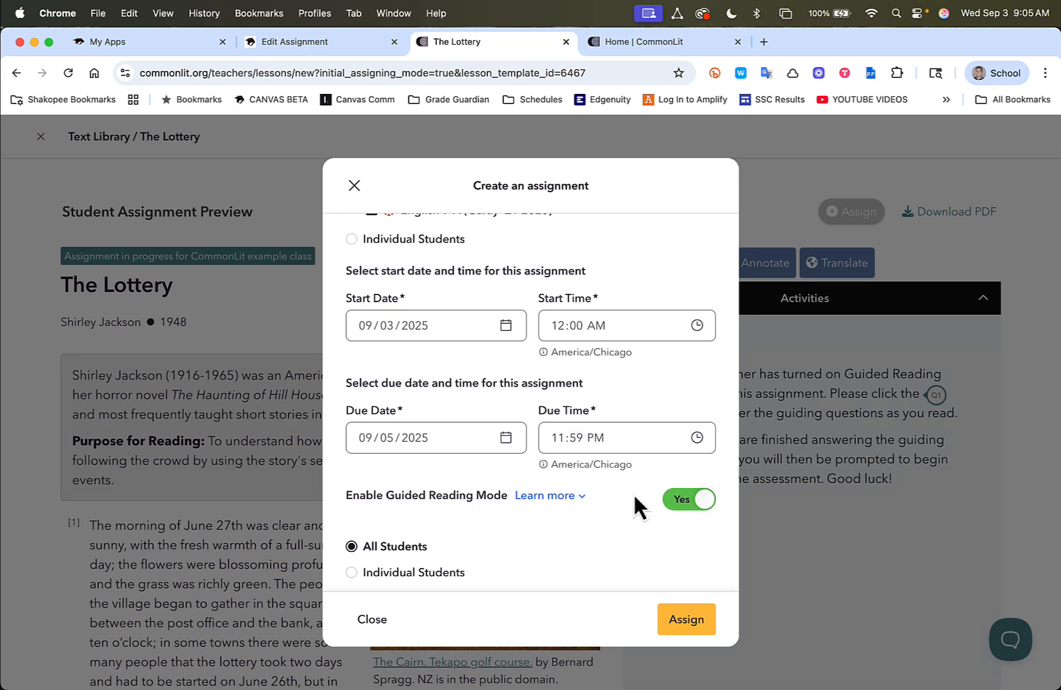
{"action": "scroll", "coordinate": [539, 451], "scroll_direction": "down", "scroll_amount": 5}
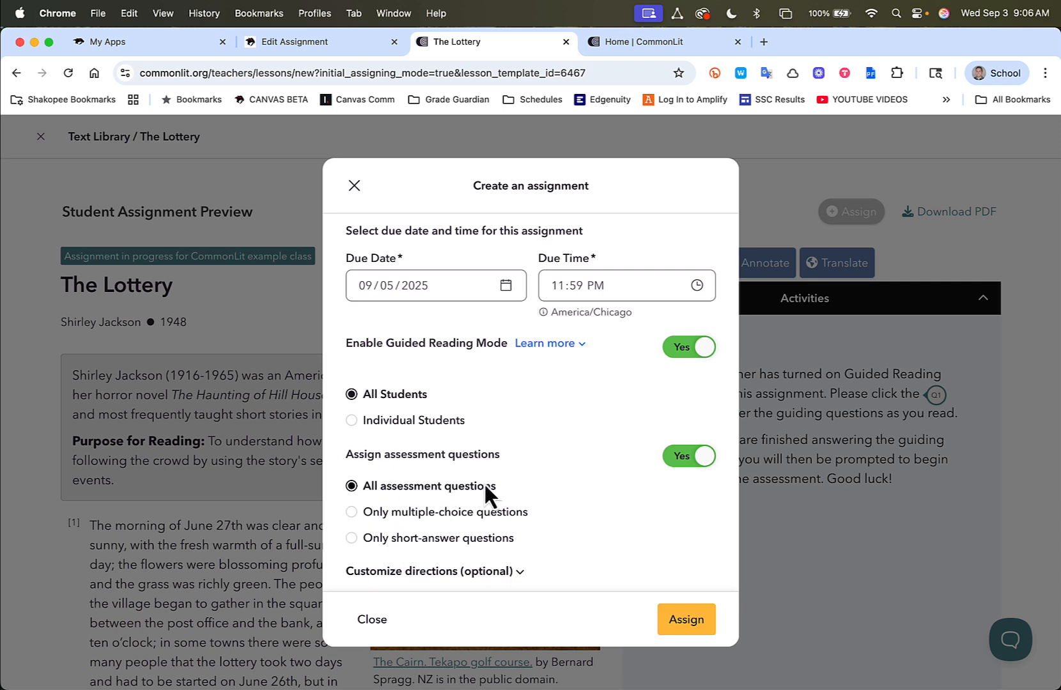
Assign "The Lottery" to the class with Guided Reading Mode enabled and all assessment questions included.
{"action": "scroll", "coordinate": [548, 501], "scroll_direction": "down", "scroll_amount": 3}
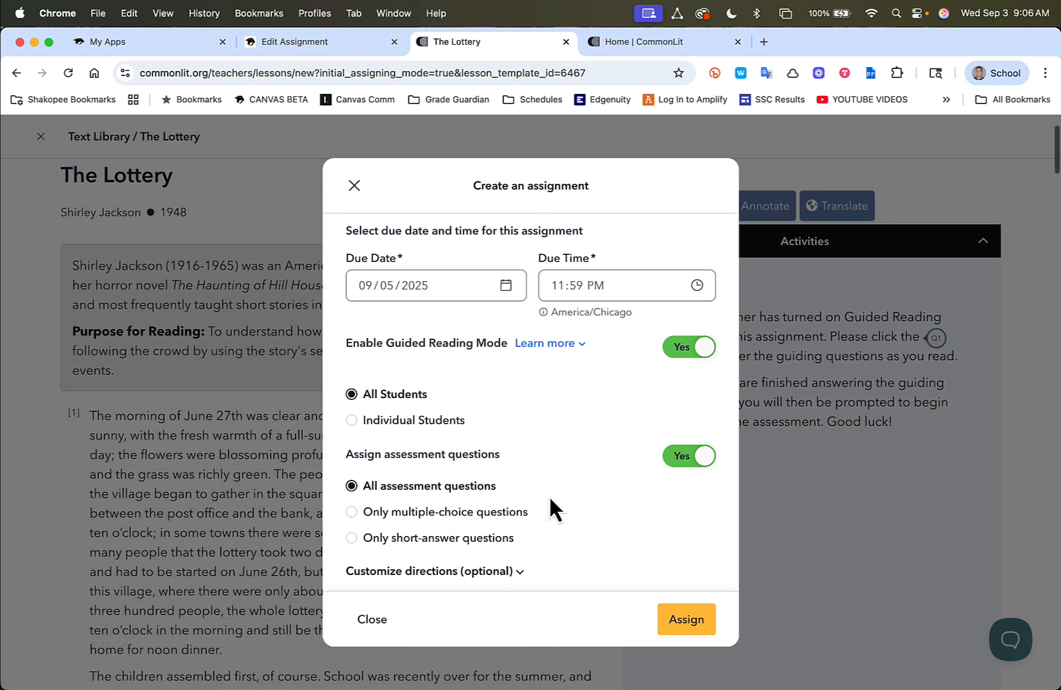
{"action": "left_click", "coordinate": [694, 623]}
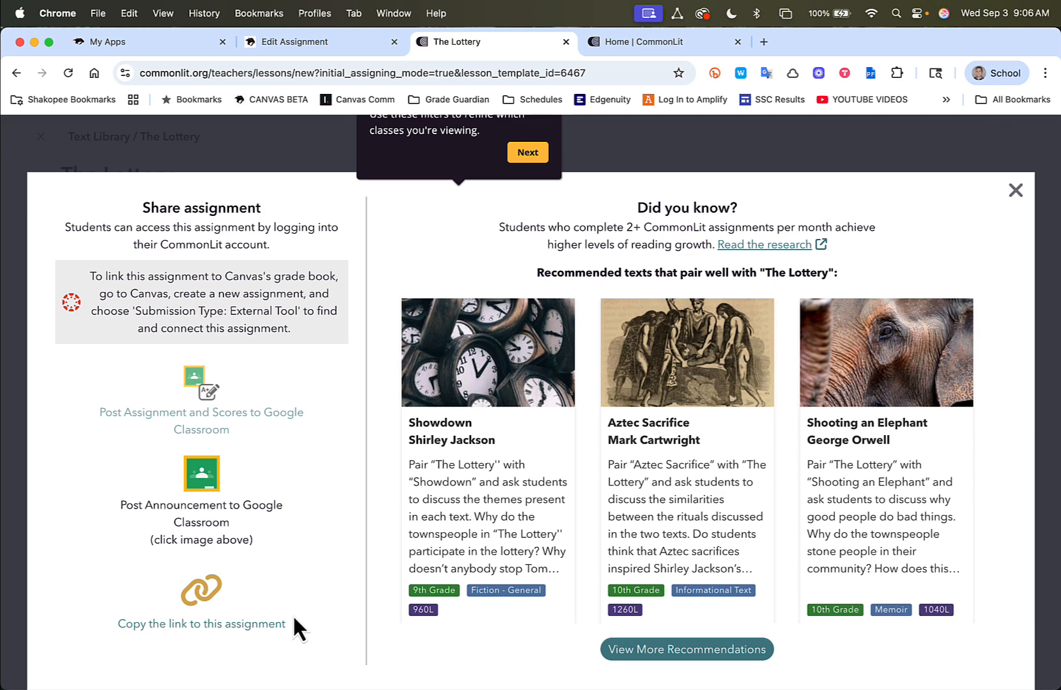
Return to the Canvas assignment, reselect the recommended English 9-A Q1 2025 class and add "The Lottery" as the external tool link.
{"action": "left_click", "coordinate": [287, 43]}
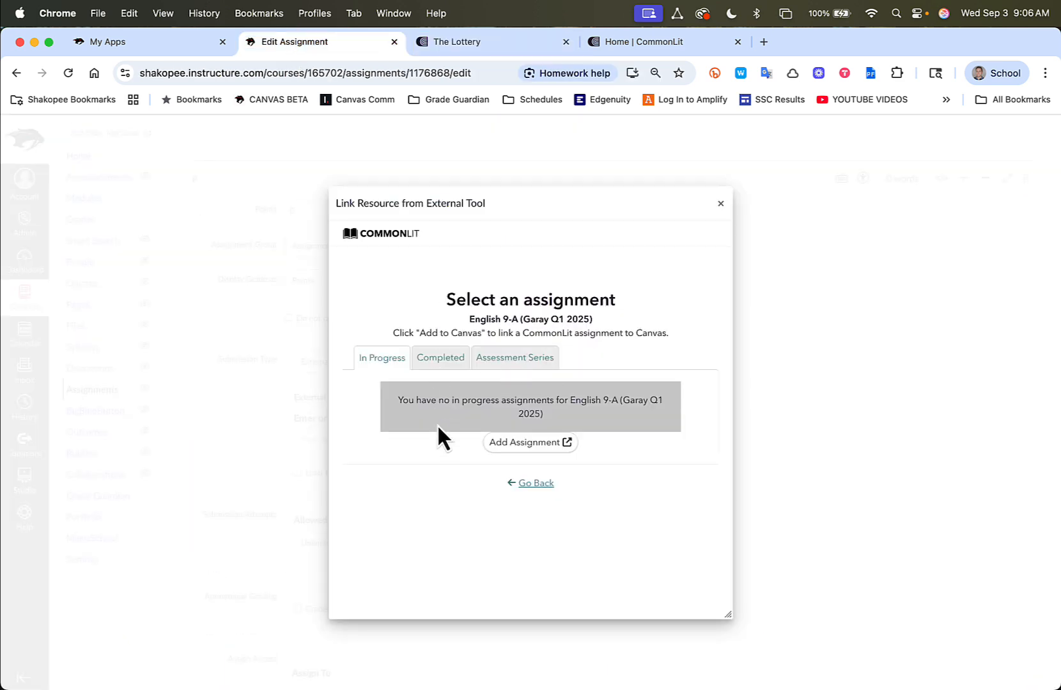
{"action": "left_click", "coordinate": [535, 483]}
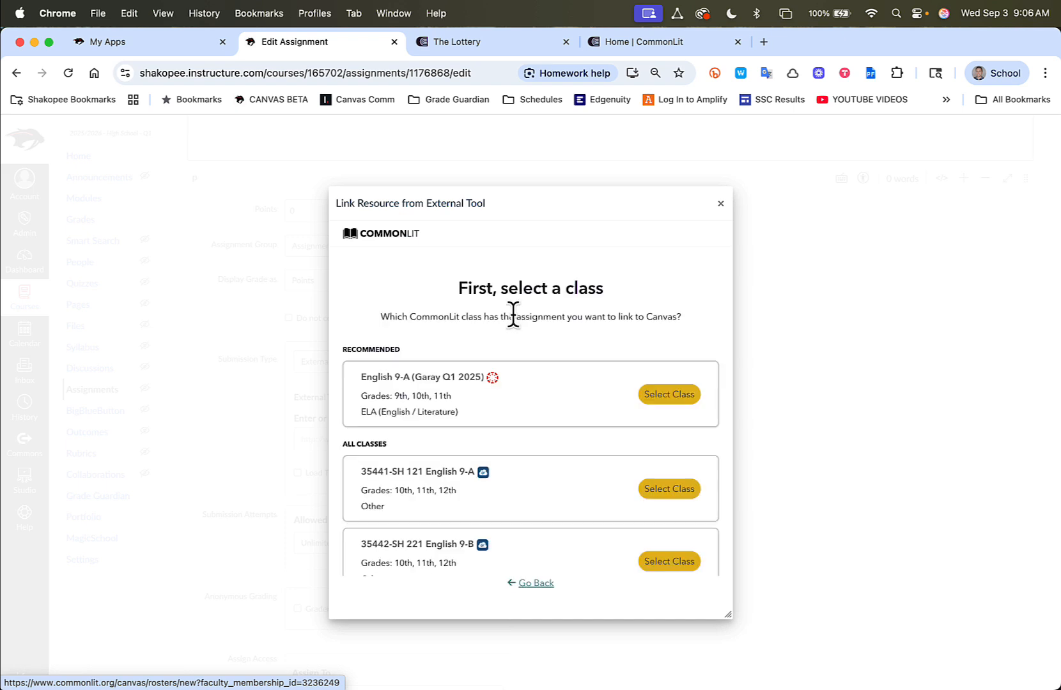
{"action": "left_click", "coordinate": [676, 401]}
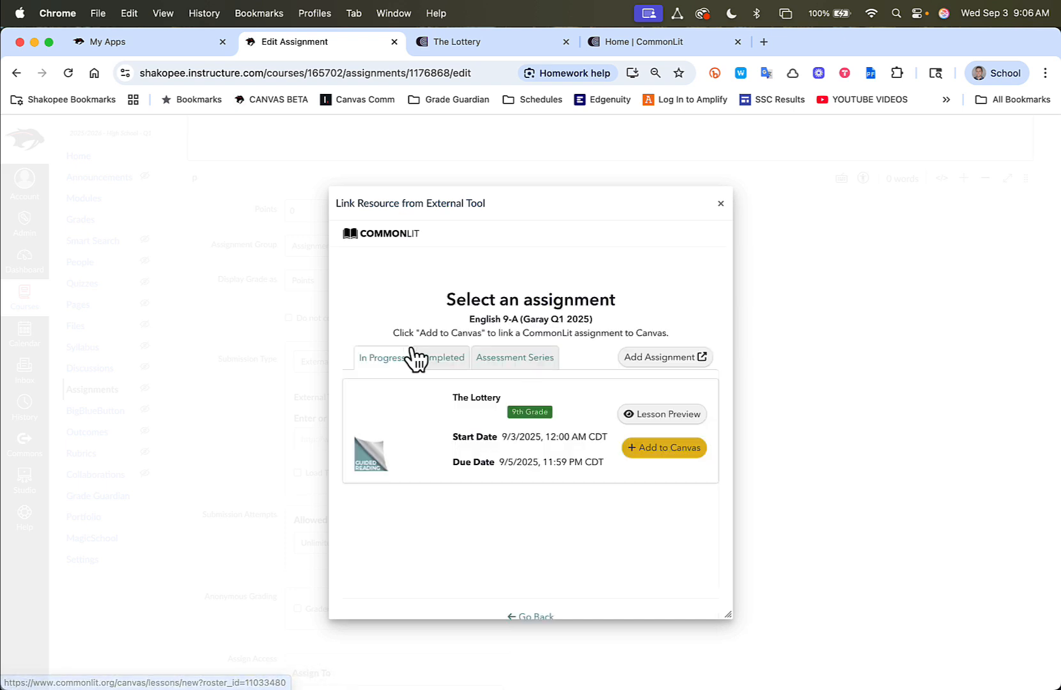
{"action": "left_click", "coordinate": [641, 448]}
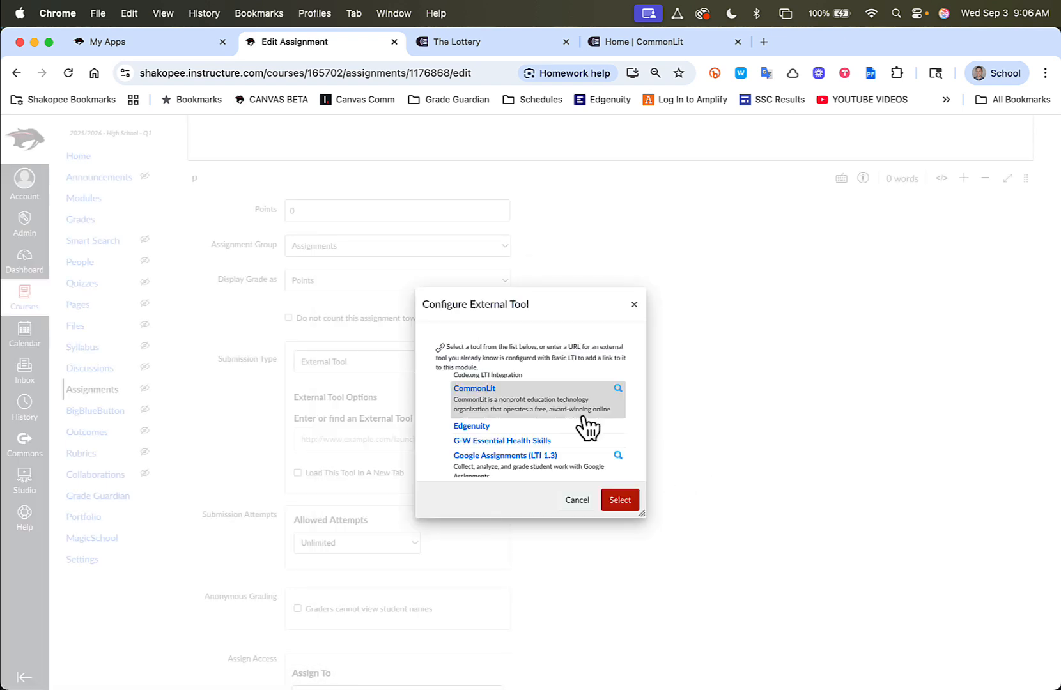
{"action": "left_click", "coordinate": [618, 499]}
Check the linked CommonLit URL, then turn off loading the tool in a new tab and save the Canvas assignment.
{"action": "left_click", "coordinate": [347, 439]}
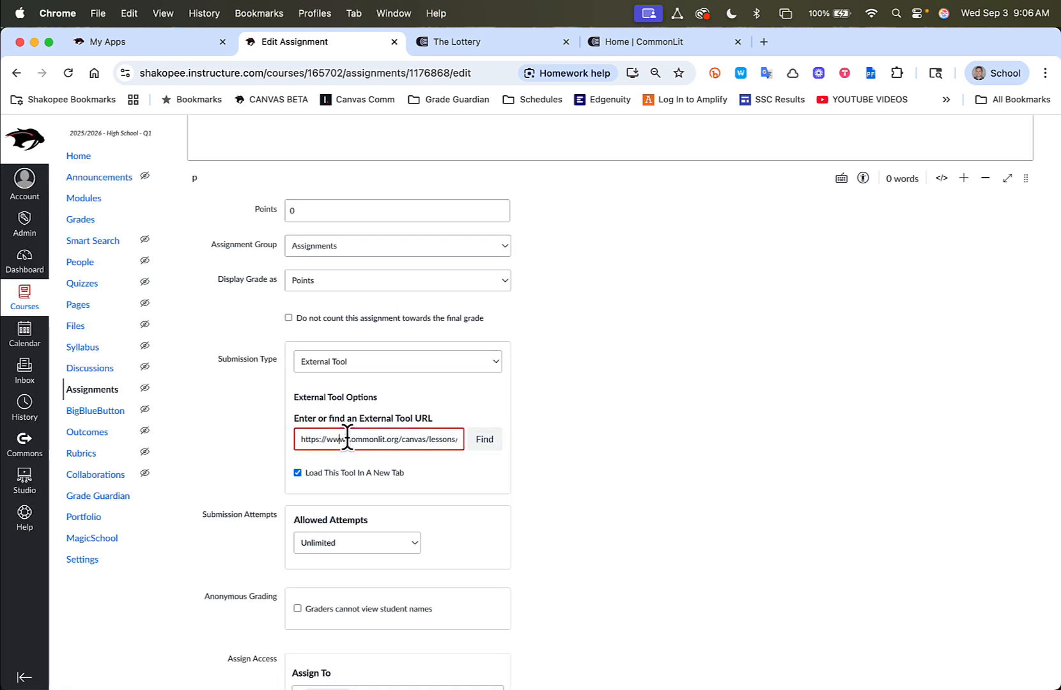
{"action": "scroll", "coordinate": [347, 439], "scroll_direction": "right", "scroll_amount": 2}
{"action": "scroll", "coordinate": [347, 439], "scroll_direction": "left", "scroll_amount": 2}
{"action": "scroll", "coordinate": [347, 439], "scroll_direction": "right", "scroll_amount": 2}
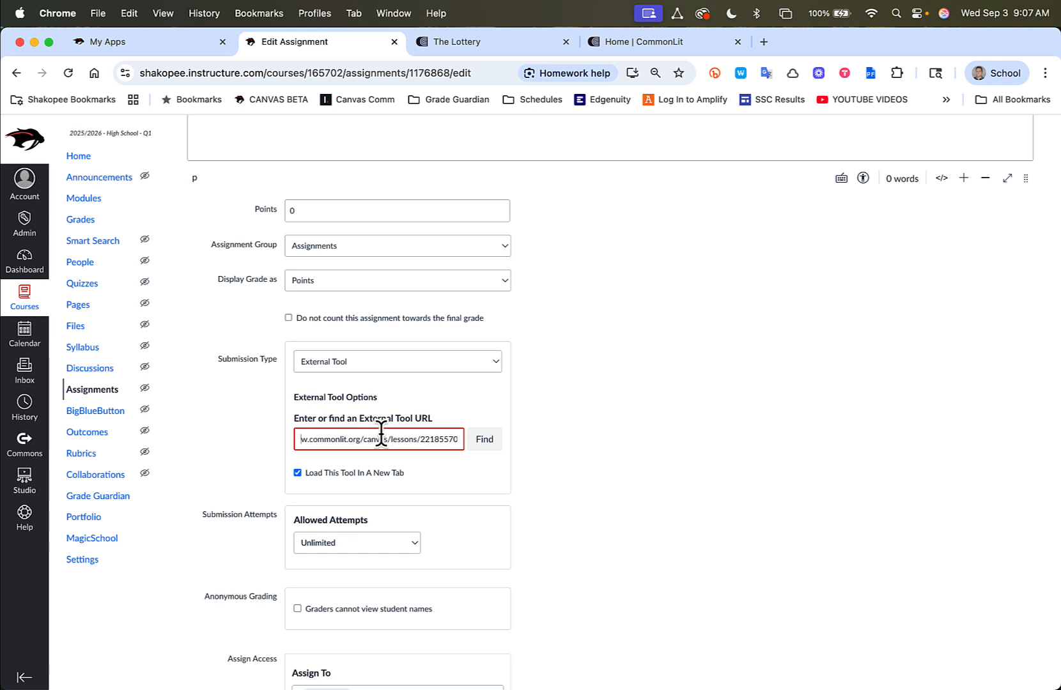
{"action": "scroll", "coordinate": [381, 436], "scroll_direction": "left", "scroll_amount": 2}
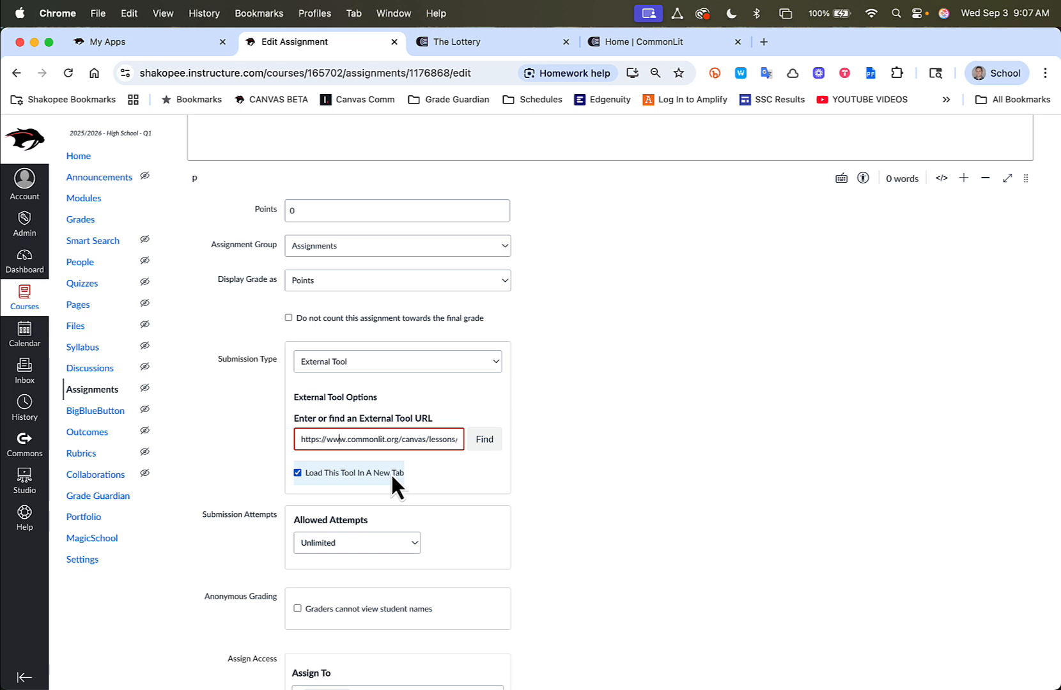
{"action": "left_click", "coordinate": [297, 473]}
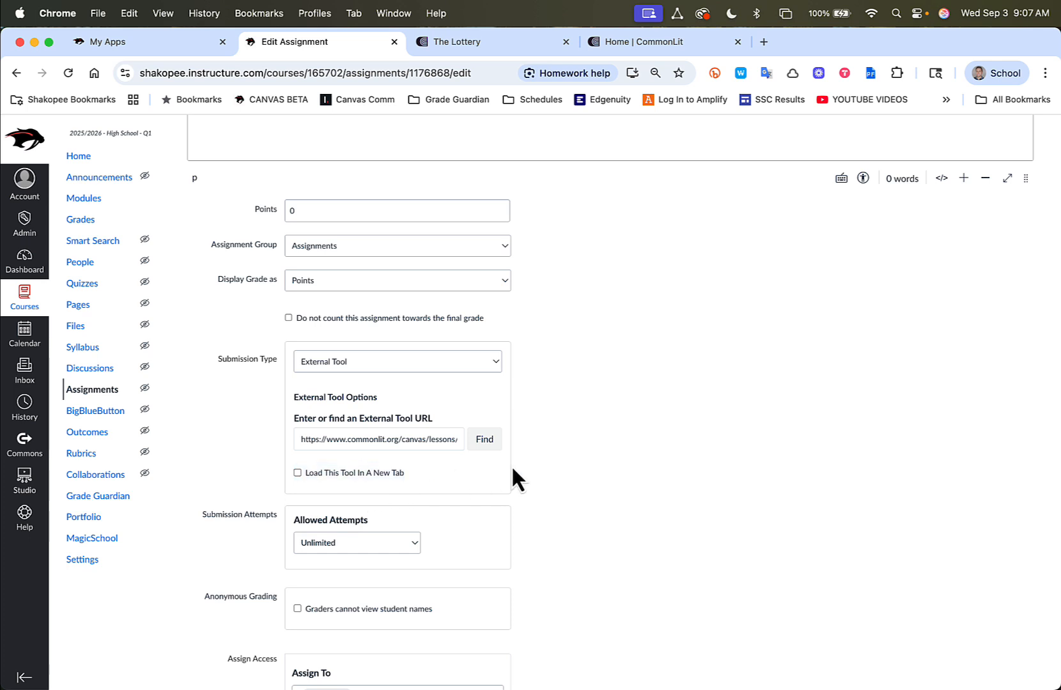
{"action": "scroll", "coordinate": [511, 472], "scroll_direction": "down", "scroll_amount": 5}
{"action": "left_click", "coordinate": [1008, 646]}
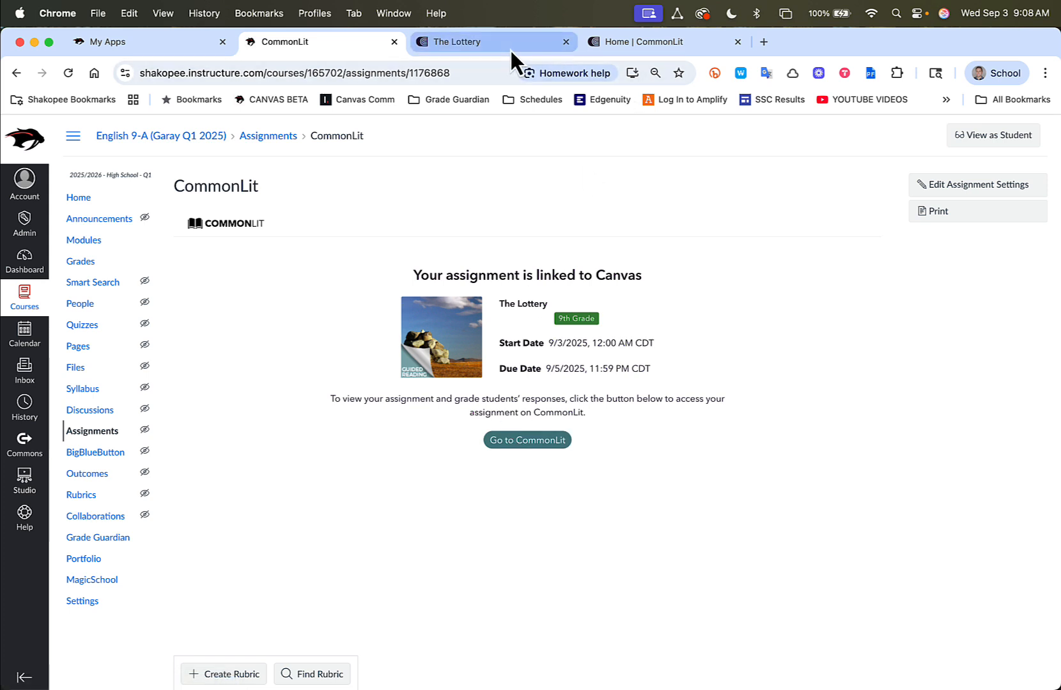
Switch to the CommonLit home page, refresh it and review the assignments listed for all classes.
{"action": "left_click", "coordinate": [633, 44]}
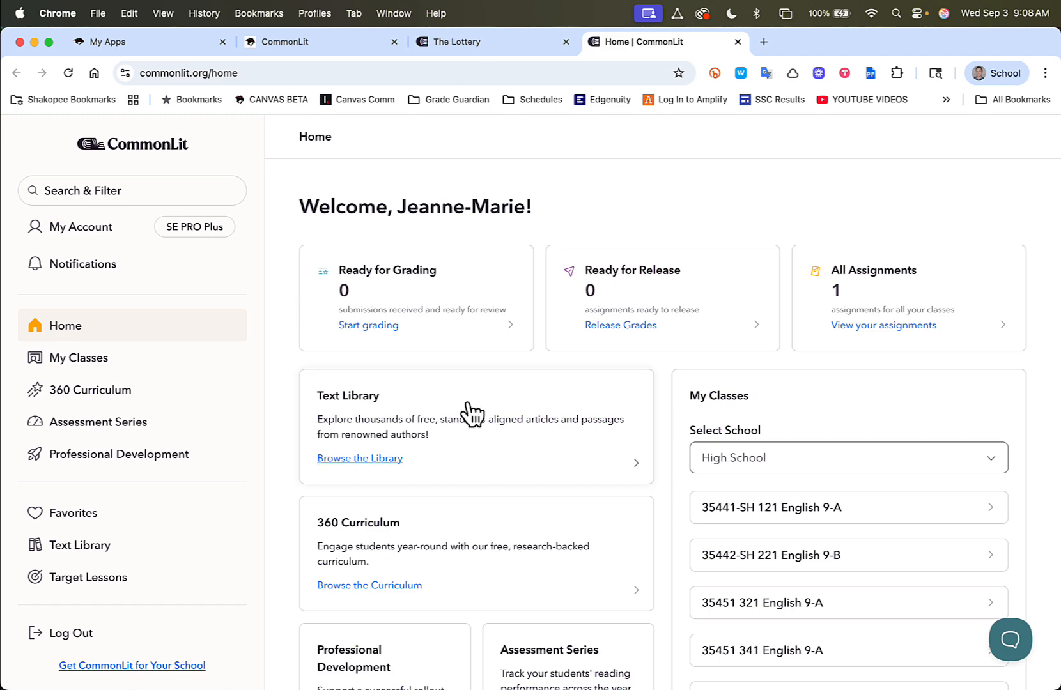
{"action": "left_click", "coordinate": [68, 72]}
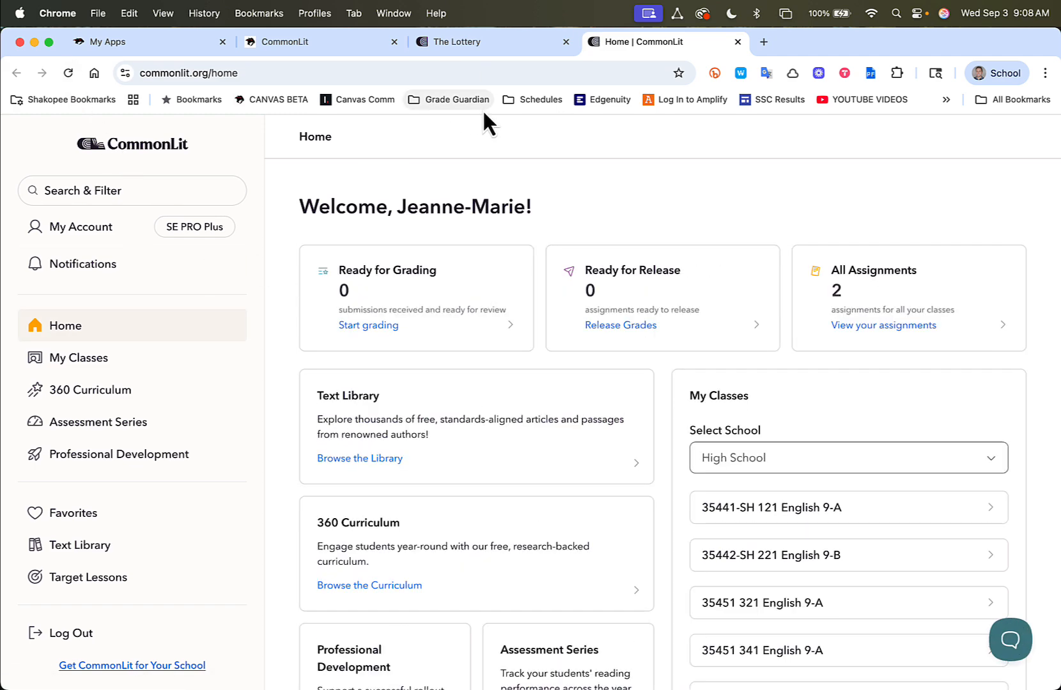
{"action": "scroll", "coordinate": [504, 303], "scroll_direction": "down", "scroll_amount": 4}
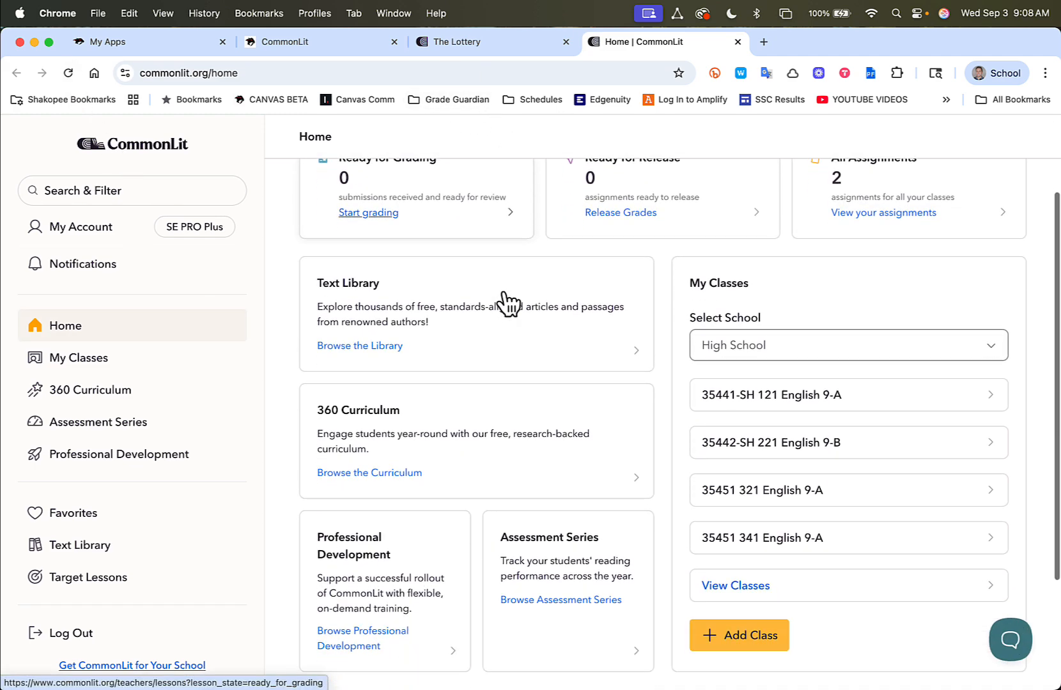
{"action": "scroll", "coordinate": [591, 332], "scroll_direction": "down", "scroll_amount": 2}
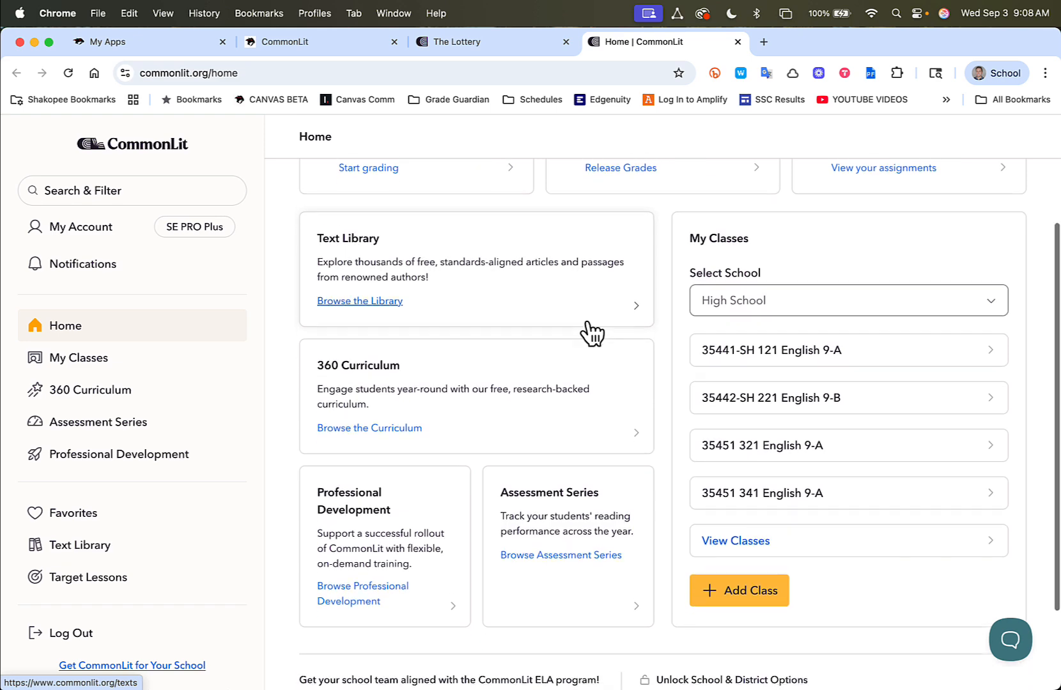
{"action": "left_click", "coordinate": [89, 368]}
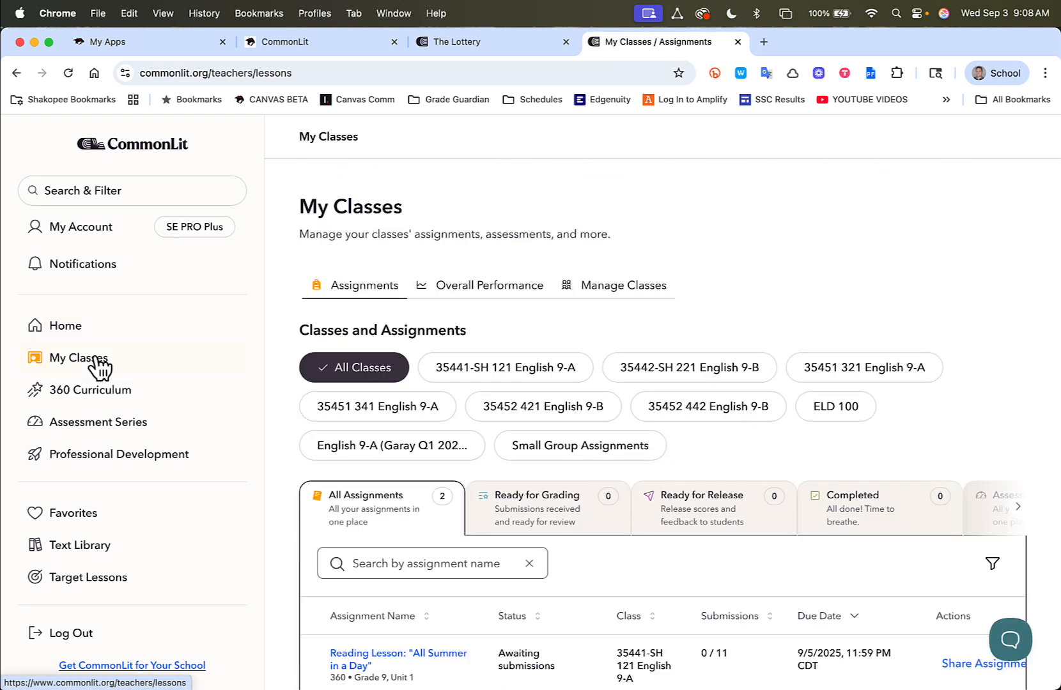
{"action": "scroll", "coordinate": [633, 334], "scroll_direction": "down", "scroll_amount": 4}
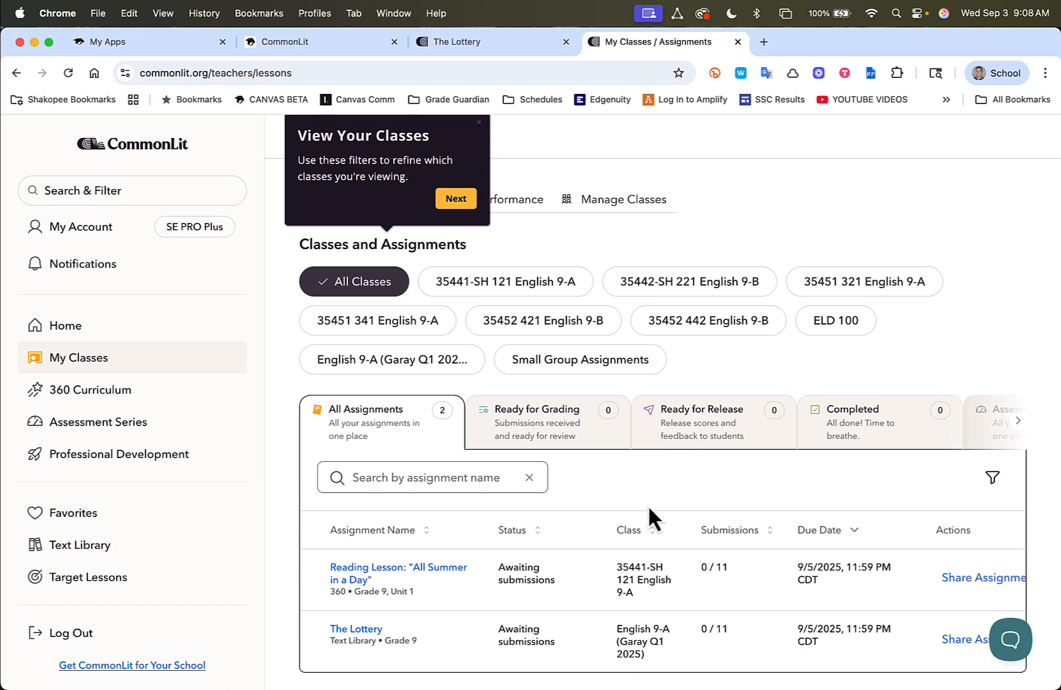
{"action": "left_click", "coordinate": [461, 201]}
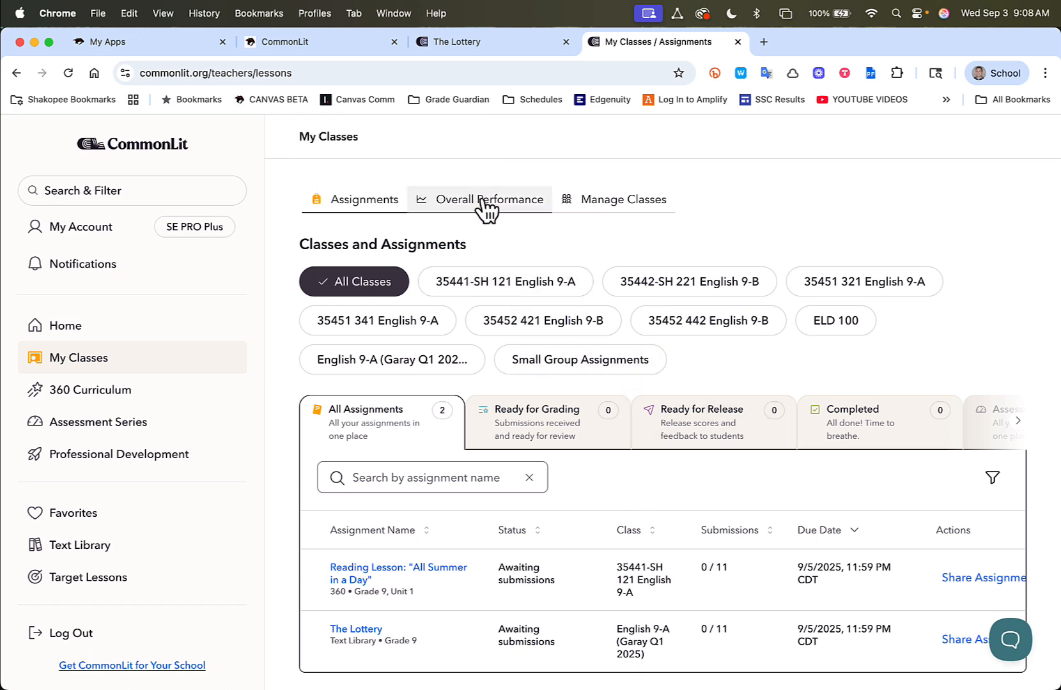
Hide the 35441-SH 121 English 9-A and 35442-SH 221 English 9-B classes in the class management list.
{"action": "left_click", "coordinate": [603, 201]}
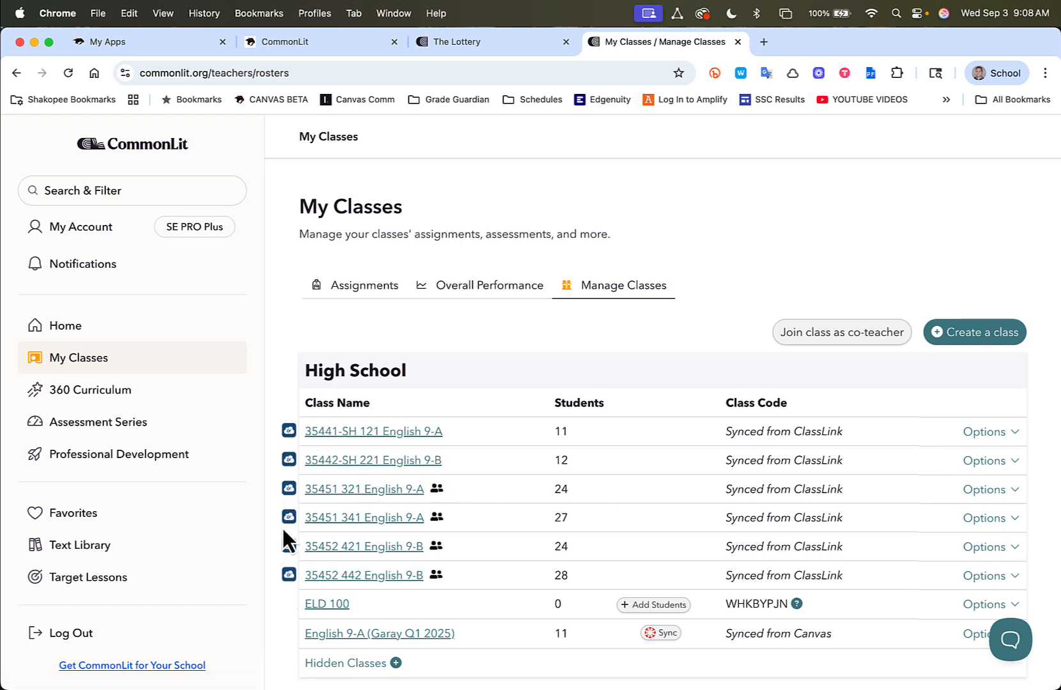
{"action": "scroll", "coordinate": [438, 463], "scroll_direction": "down", "scroll_amount": 2}
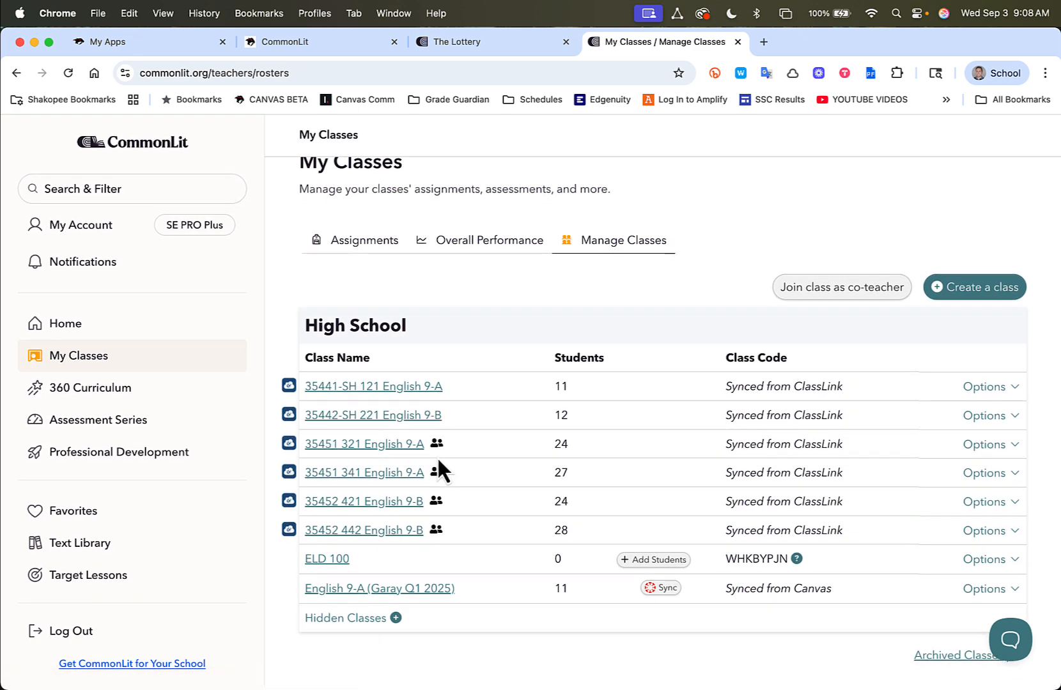
{"action": "left_click", "coordinate": [987, 388]}
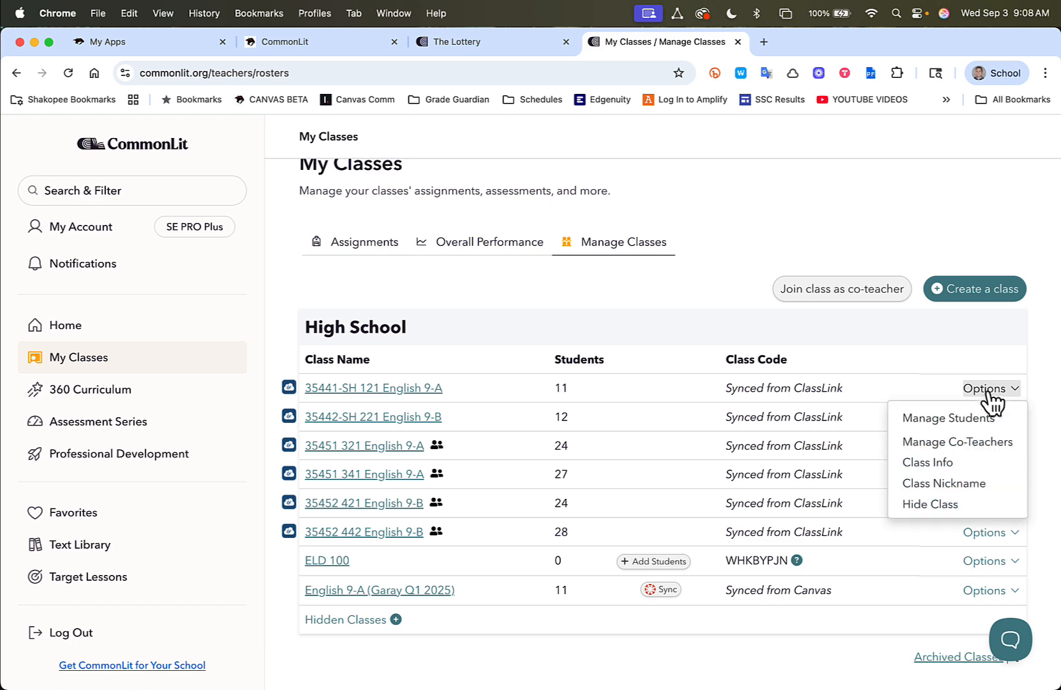
{"action": "left_click", "coordinate": [918, 505]}
{"action": "left_click", "coordinate": [716, 348]}
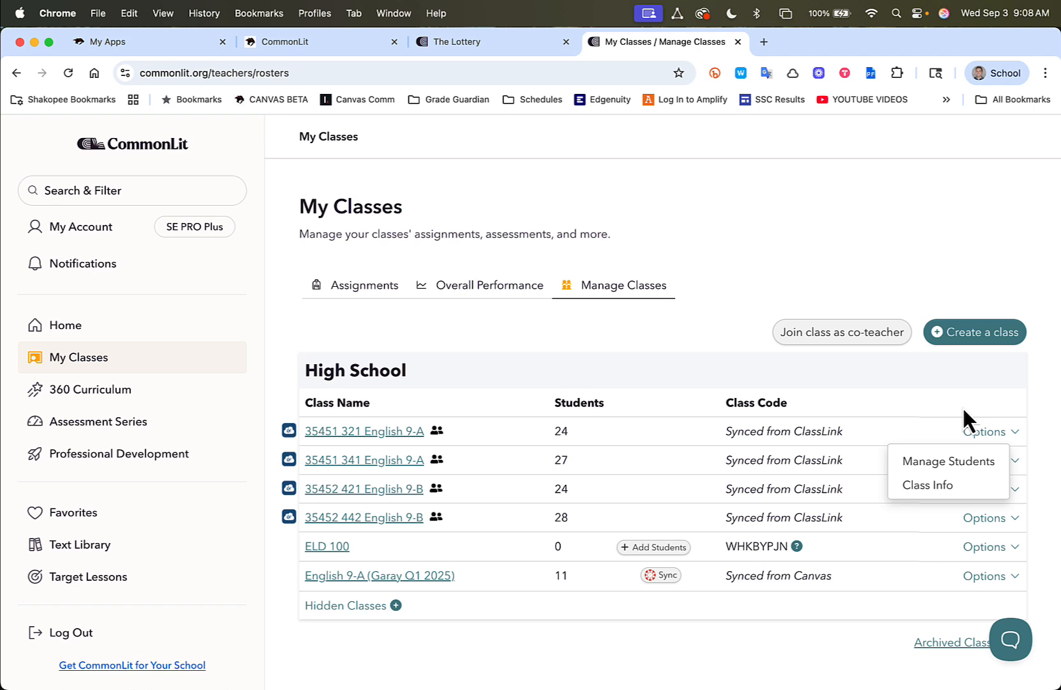
Examine the options available for the remaining co-taught ClassLink classes, such as 35452 421 and 35452 442 English 9-B.
{"action": "left_click", "coordinate": [830, 420]}
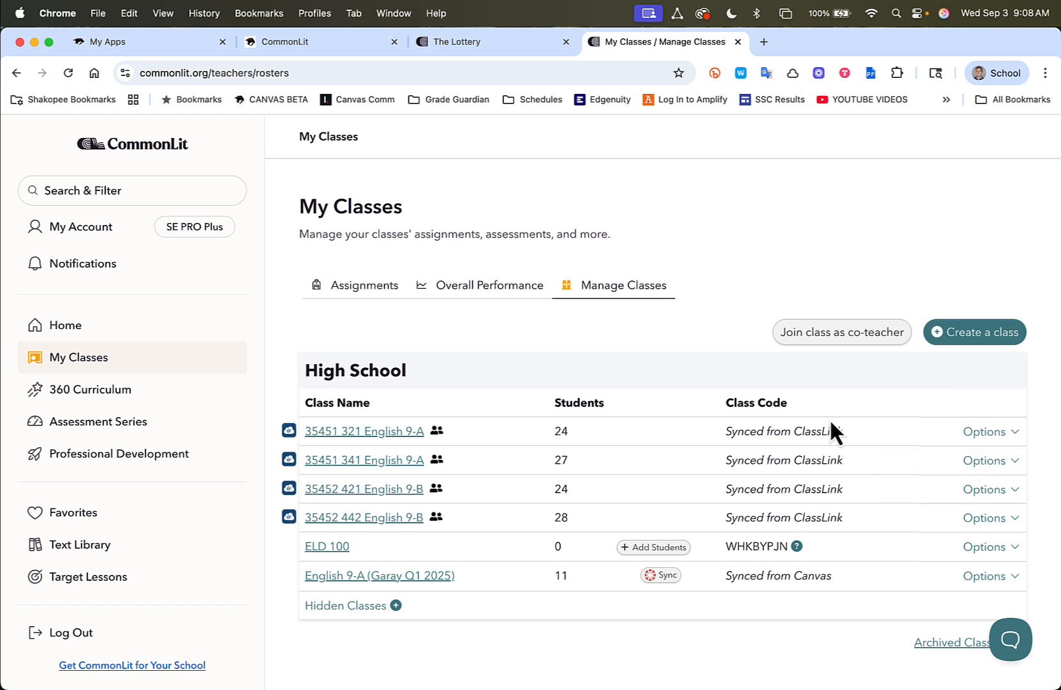
{"action": "left_click", "coordinate": [1000, 498]}
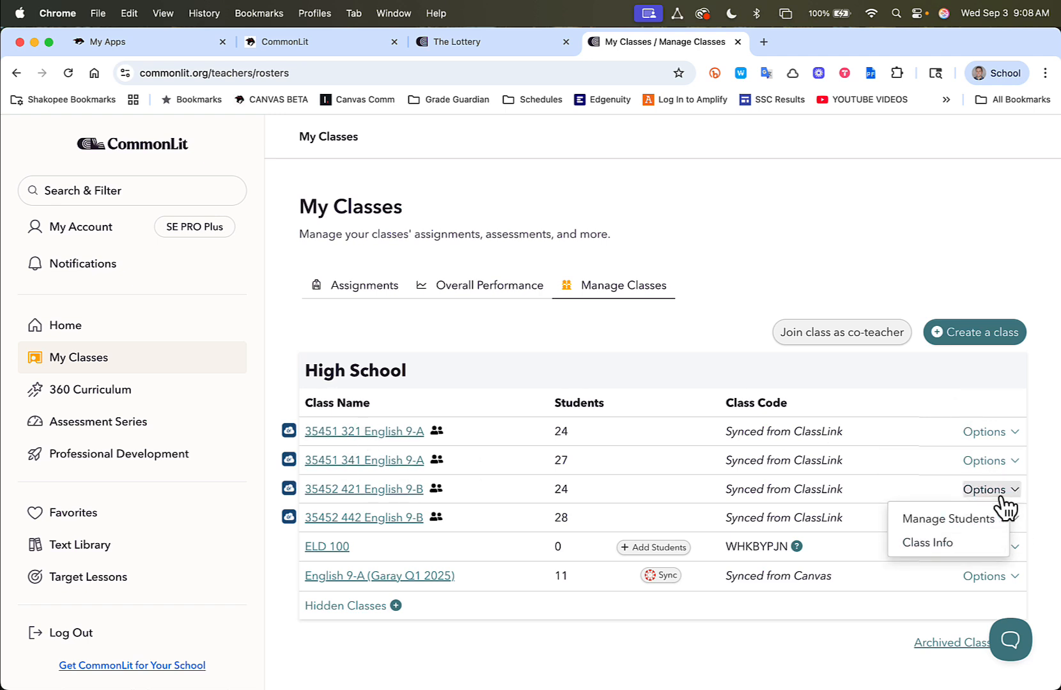
{"action": "left_click", "coordinate": [984, 390]}
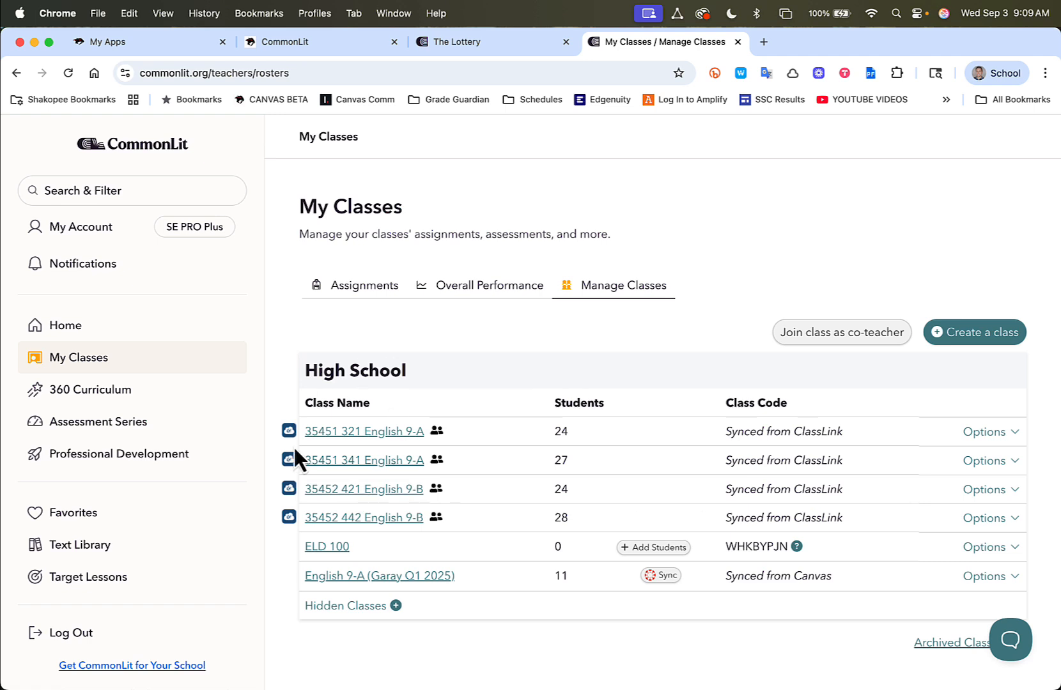
{"action": "left_click", "coordinate": [997, 519]}
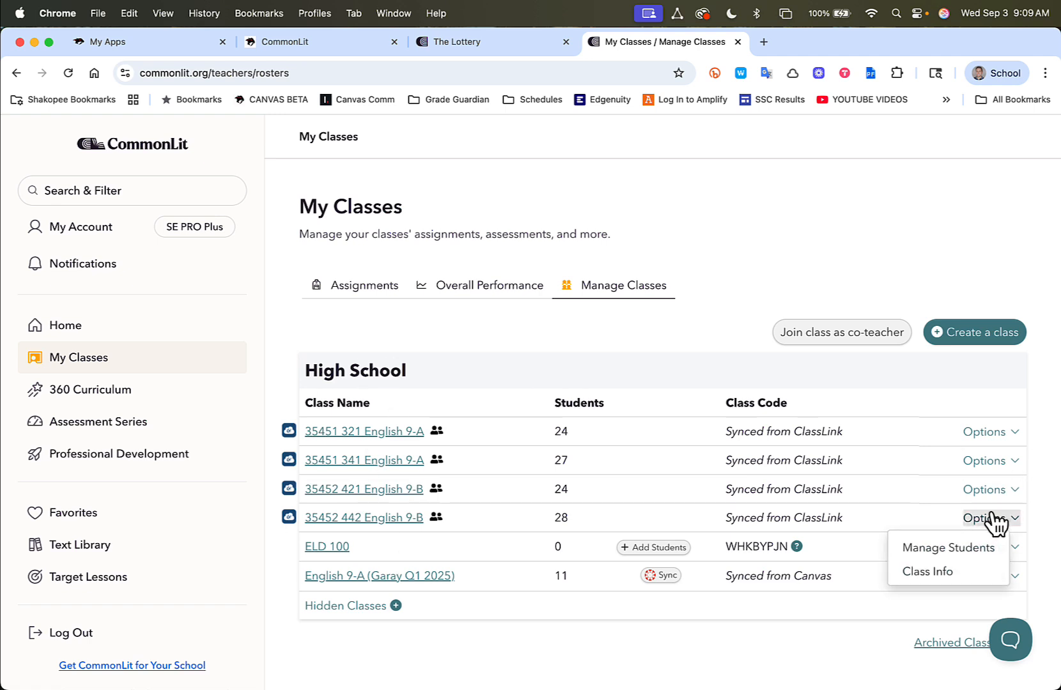
{"action": "left_click", "coordinate": [989, 503]}
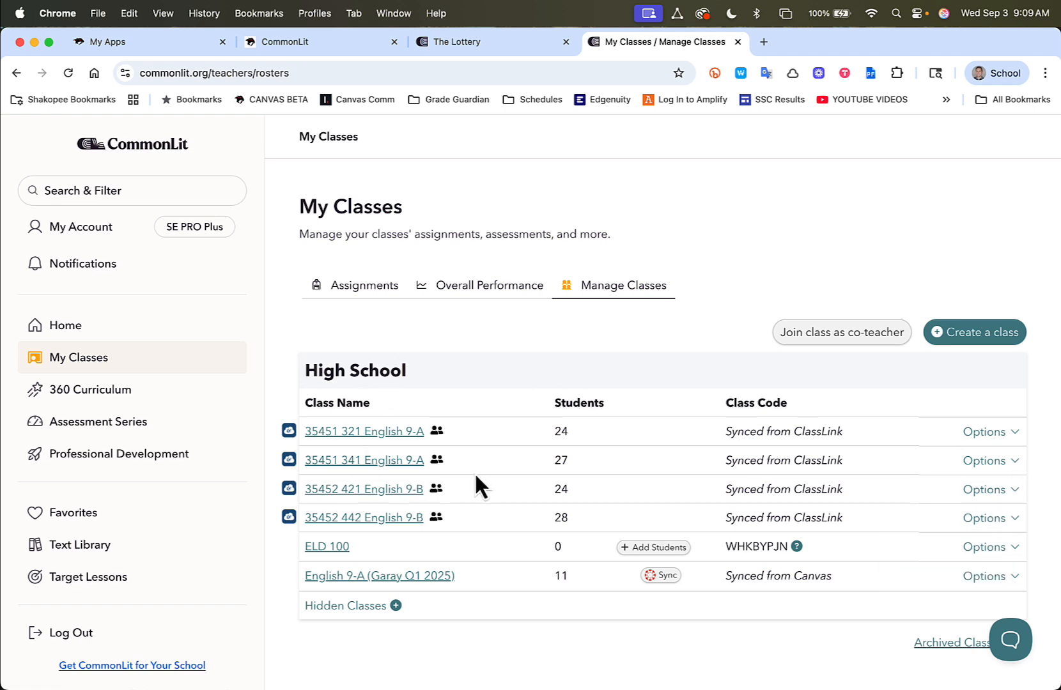